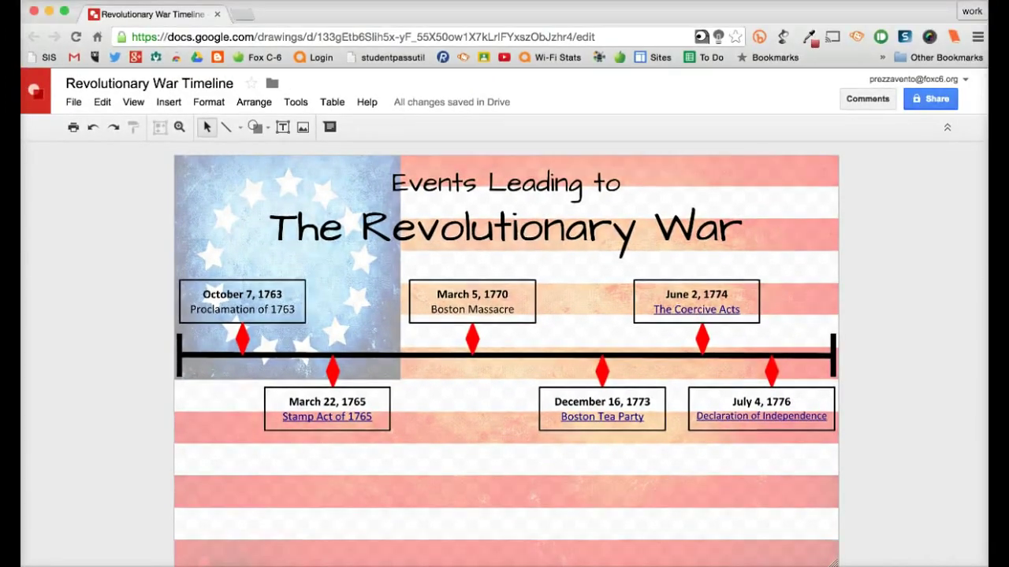
Step: Test the links on the Stamp Act, Coercive Acts and Boston Tea Party boxes
{"action": "left_click", "coordinate": [327, 416]}
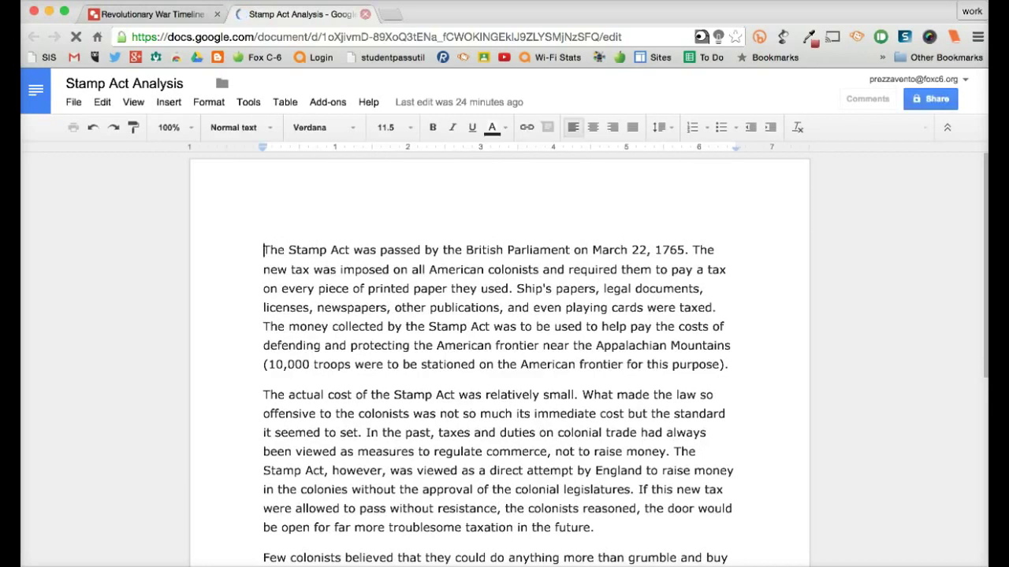
{"action": "key", "text": "super+w"}
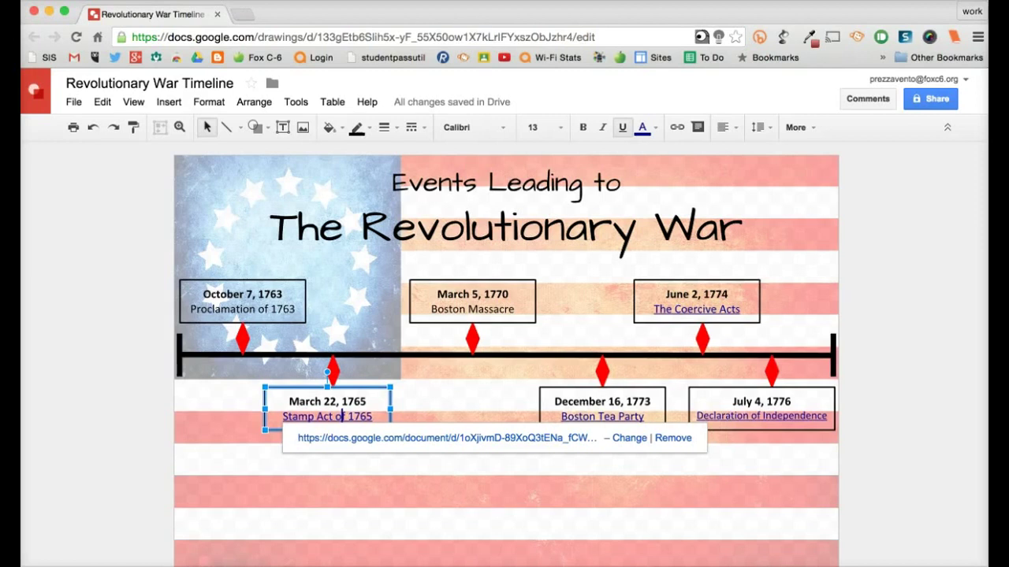
{"action": "left_click", "coordinate": [702, 308]}
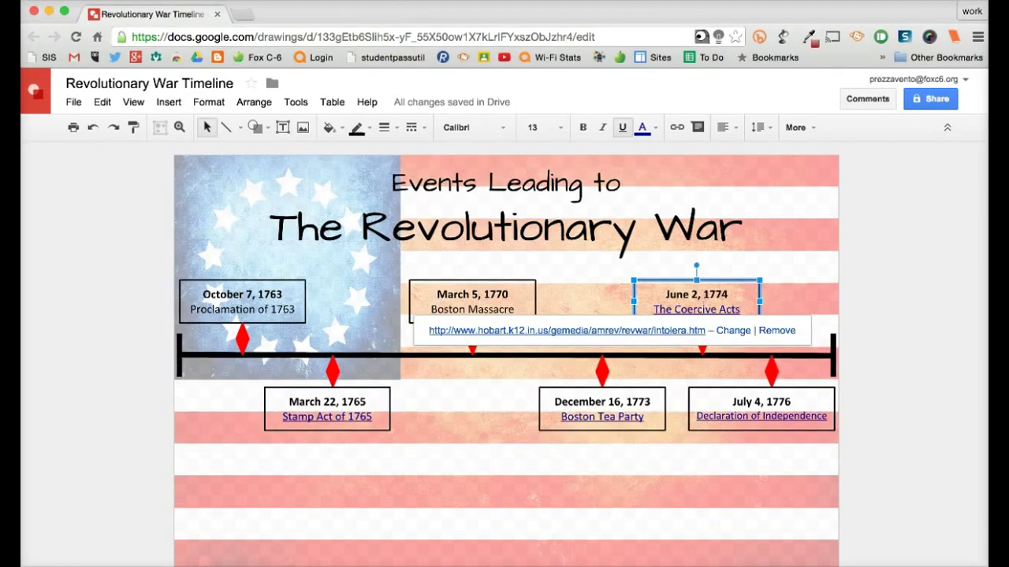
{"action": "key", "text": "alt+Return"}
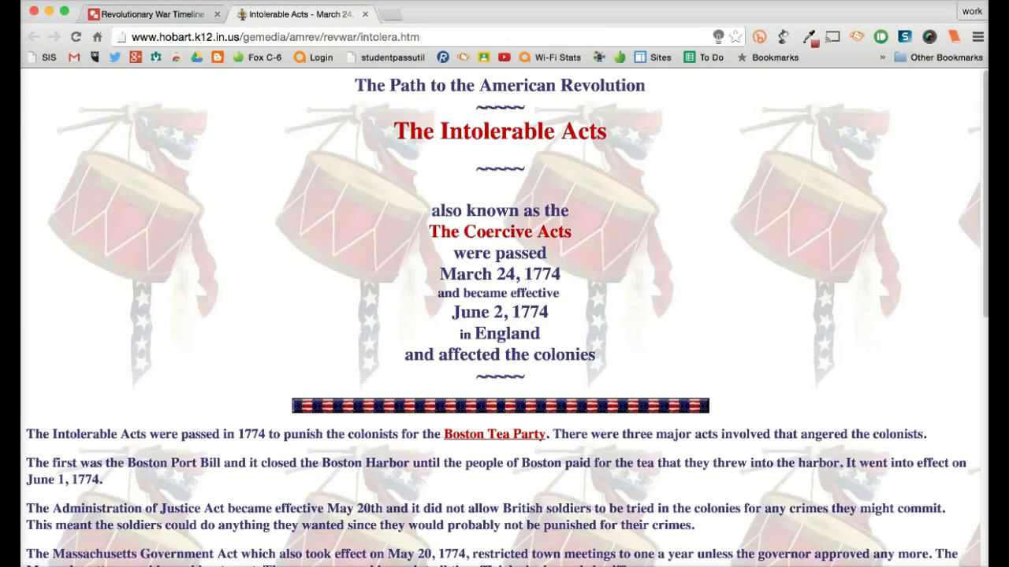
{"action": "key", "text": "super+w"}
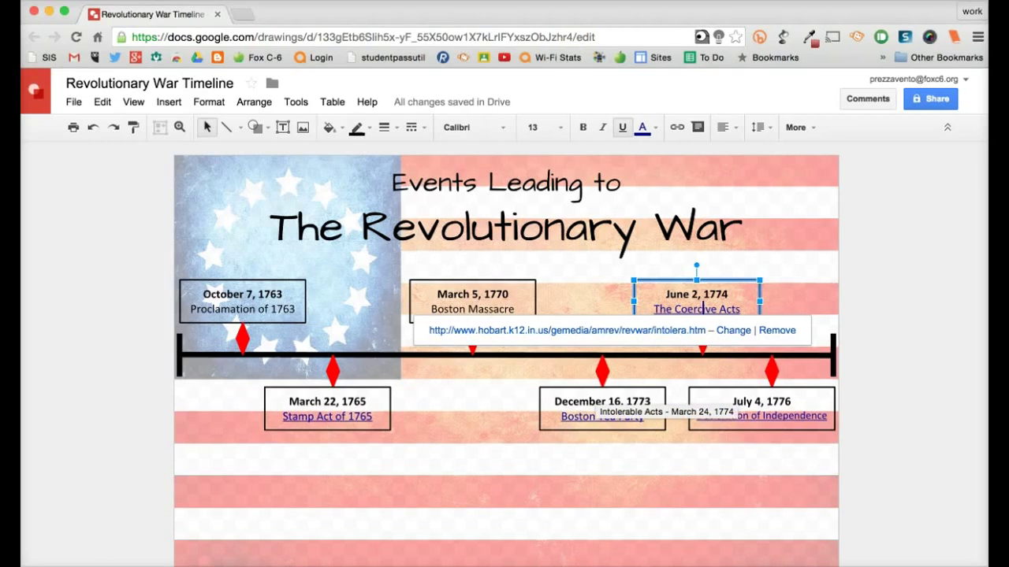
{"action": "left_click", "coordinate": [590, 416]}
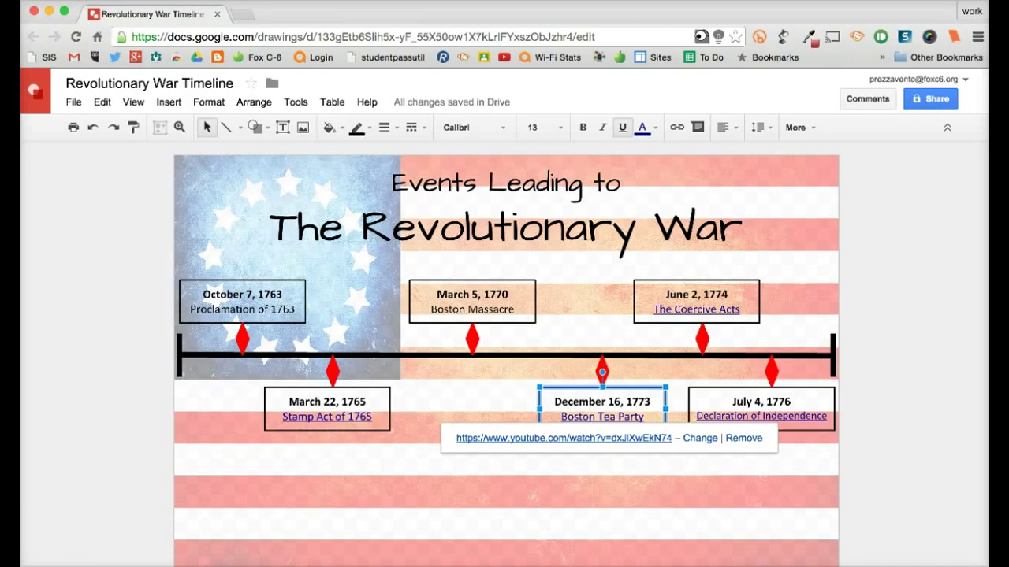
{"action": "left_click", "coordinate": [564, 438]}
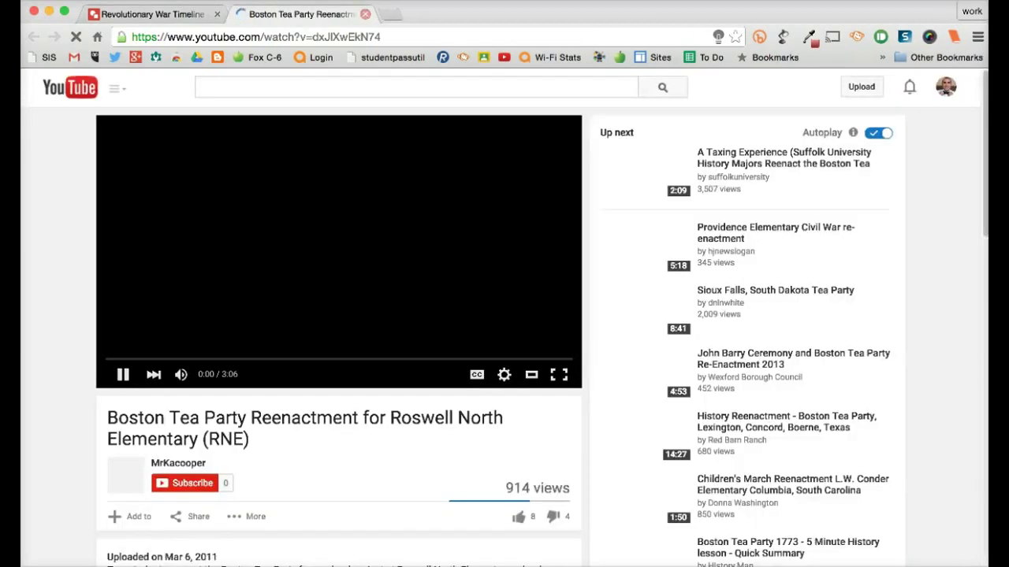
{"action": "key", "text": "super+w"}
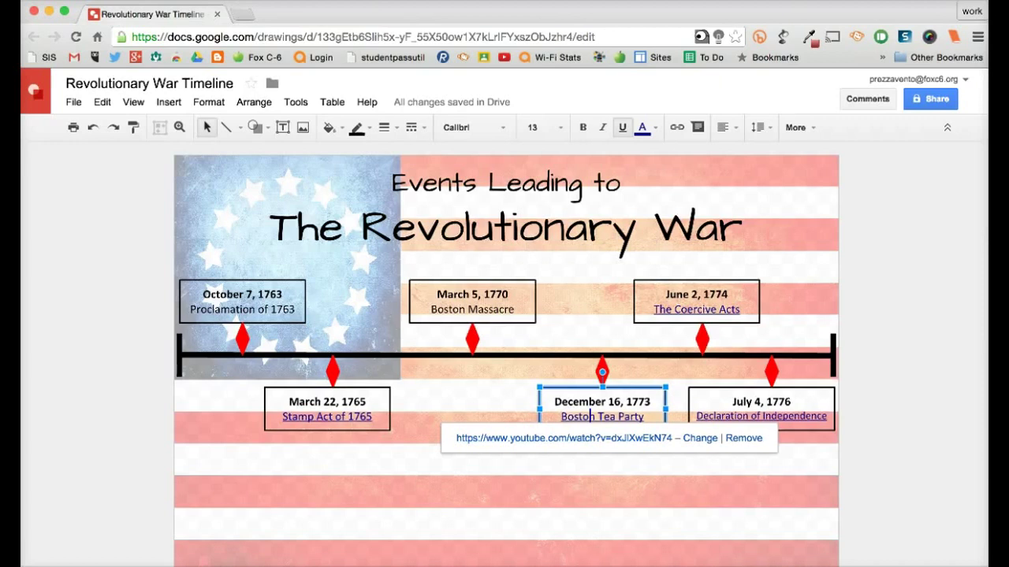
{"action": "left_click", "coordinate": [505, 157]}
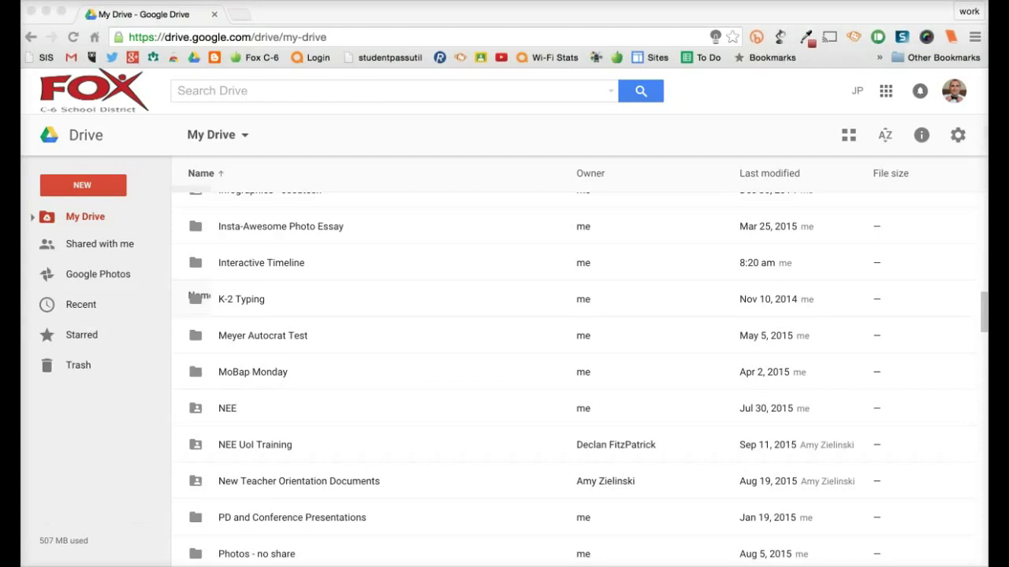
Step: Create a new blank Google Drawings file from Google Drive's New > More menu
{"action": "left_click", "coordinate": [261, 262]}
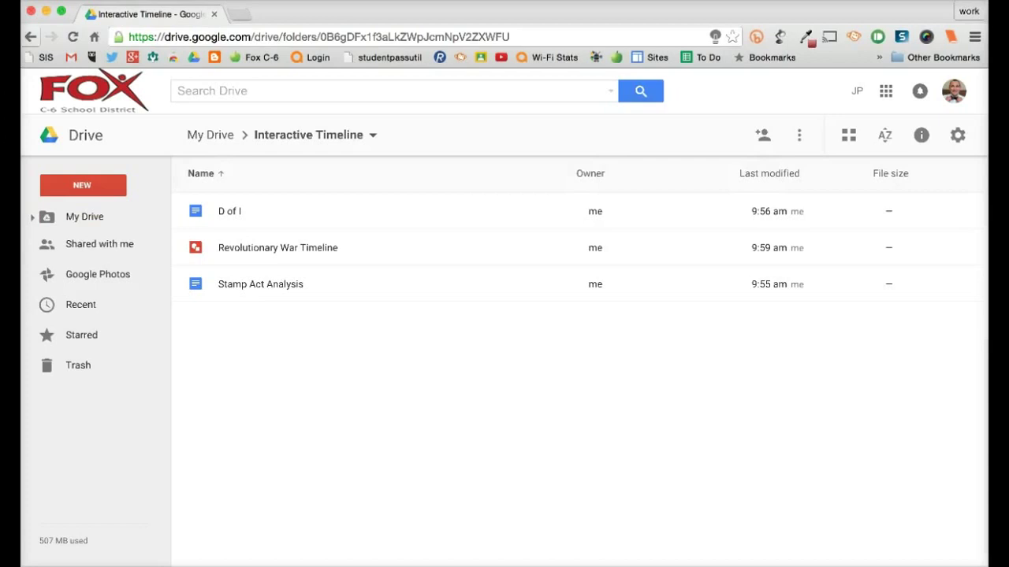
{"action": "left_click", "coordinate": [30, 37]}
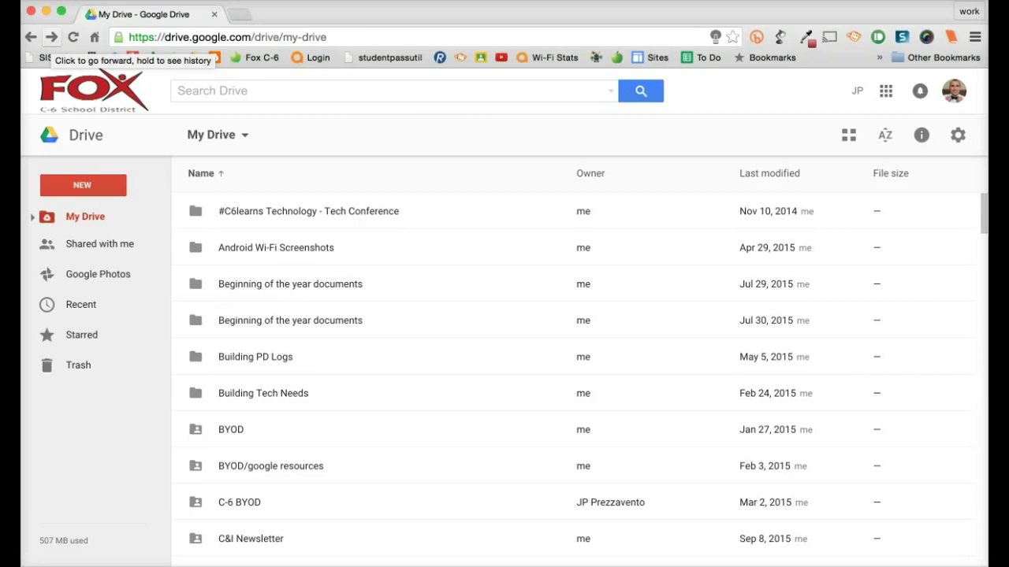
{"action": "scroll", "coordinate": [520, 376], "scroll_direction": "down", "scroll_amount": 3}
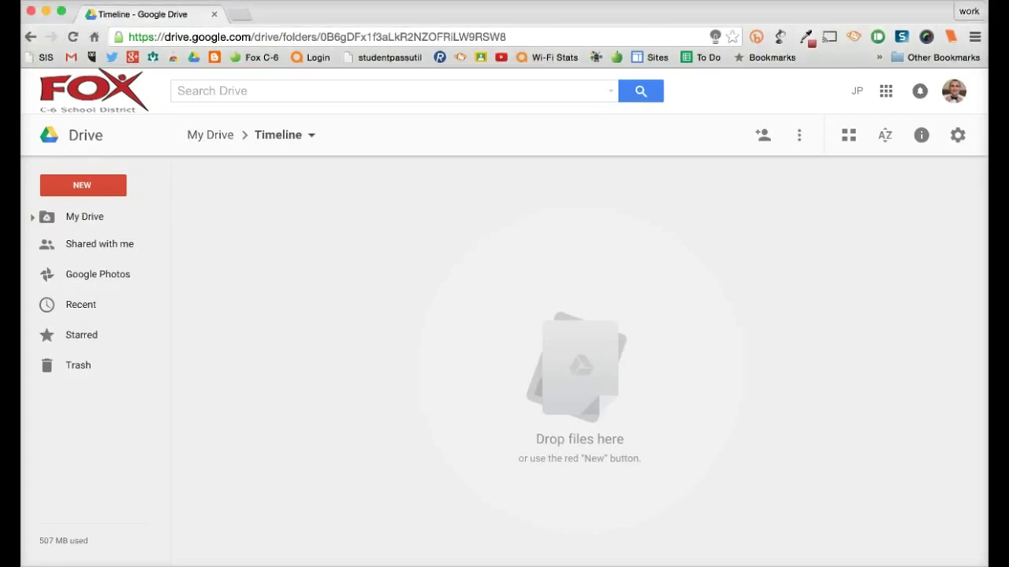
{"action": "left_click", "coordinate": [83, 185]}
{"action": "mouse_move", "coordinate": [126, 397]}
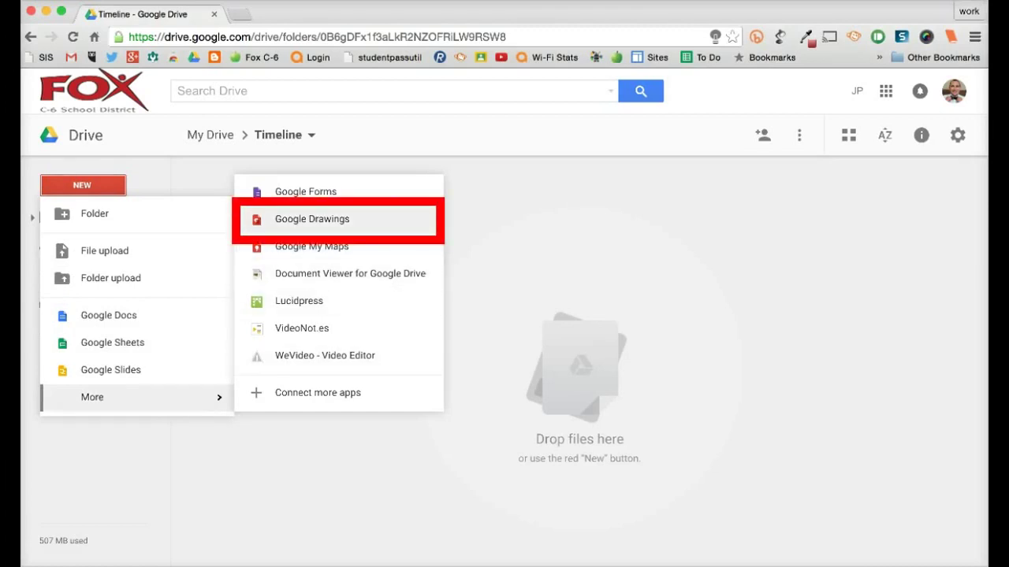
{"action": "left_click", "coordinate": [312, 219]}
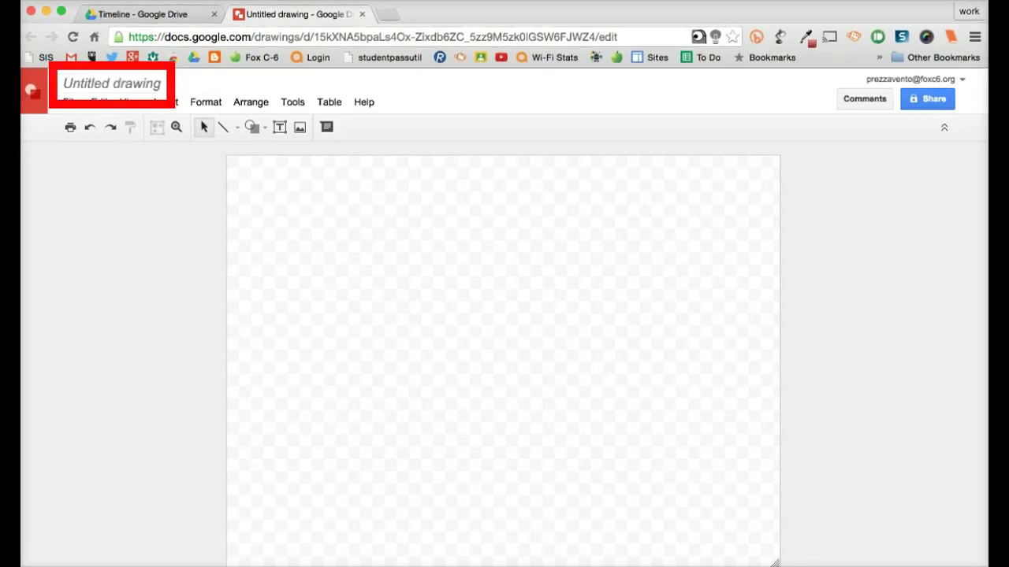
Step: Rename the drawing 'Events Leading to the Revolutionary War' followed by the author's name
{"action": "left_click", "coordinate": [111, 83]}
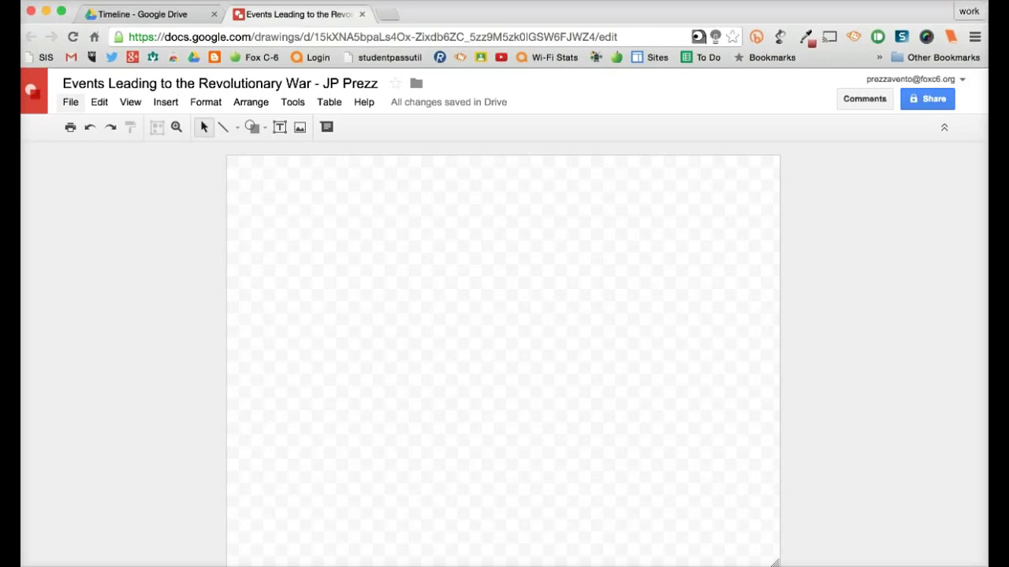
{"action": "left_click", "coordinate": [70, 102]}
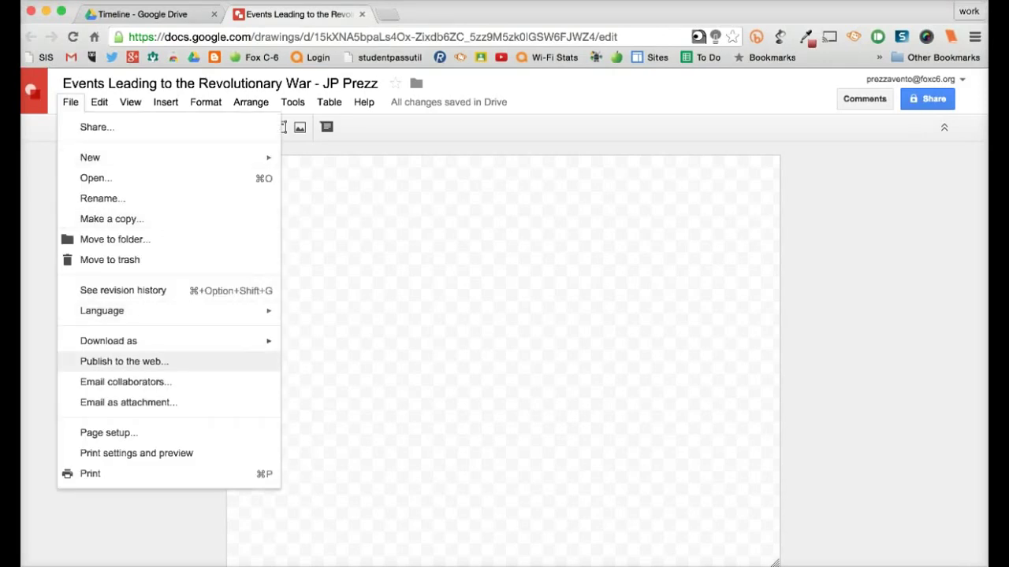
Step: In Page setup, try a custom page size of 11 by 8.5
{"action": "left_click", "coordinate": [109, 433]}
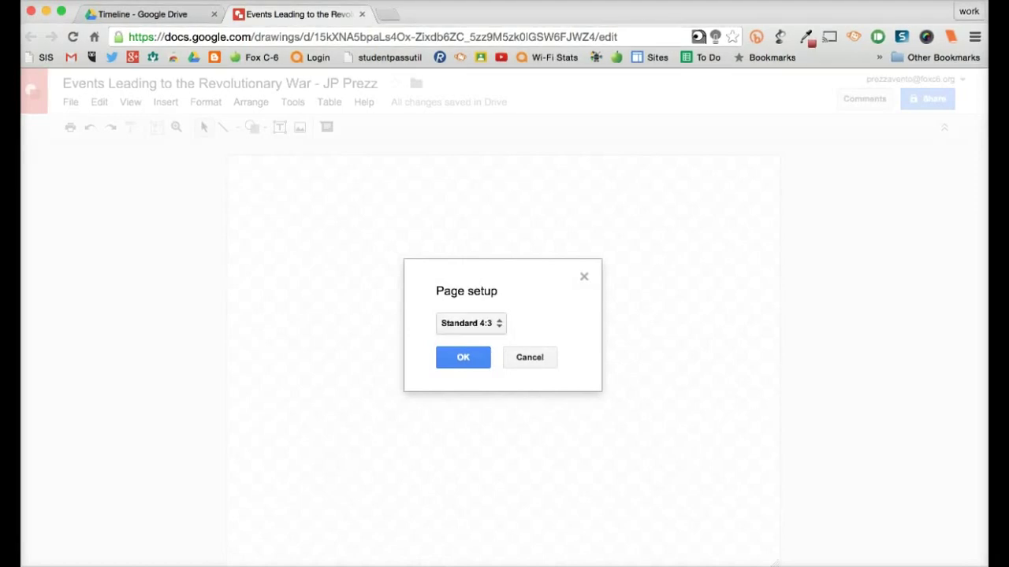
{"action": "left_click", "coordinate": [470, 323]}
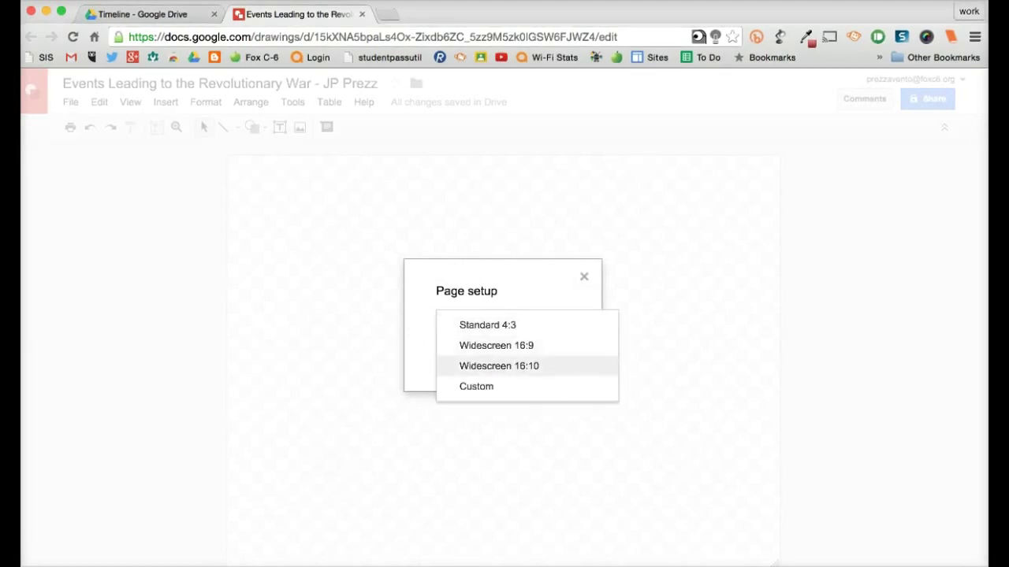
{"action": "left_click", "coordinate": [499, 366]}
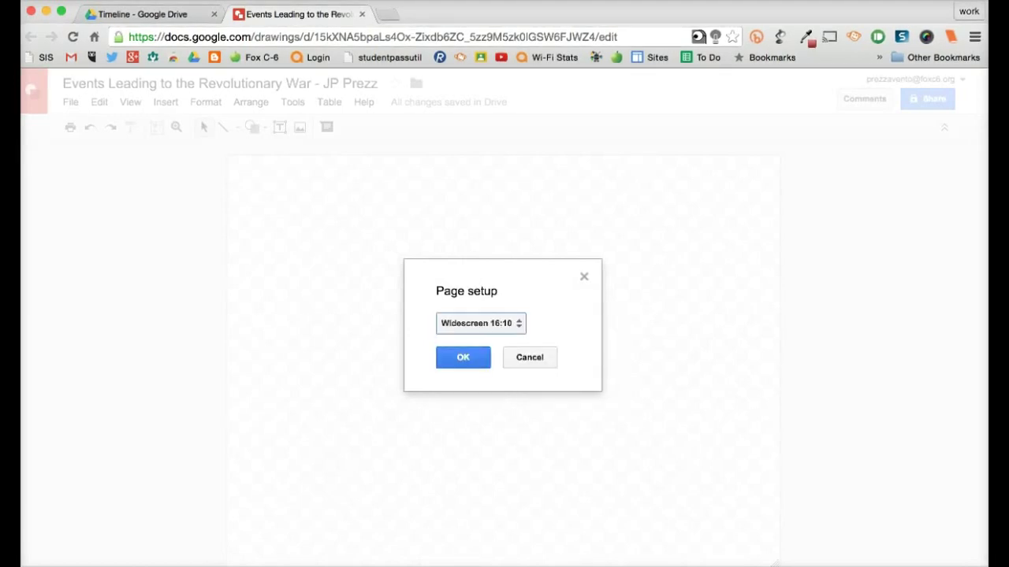
{"action": "left_click", "coordinate": [479, 323]}
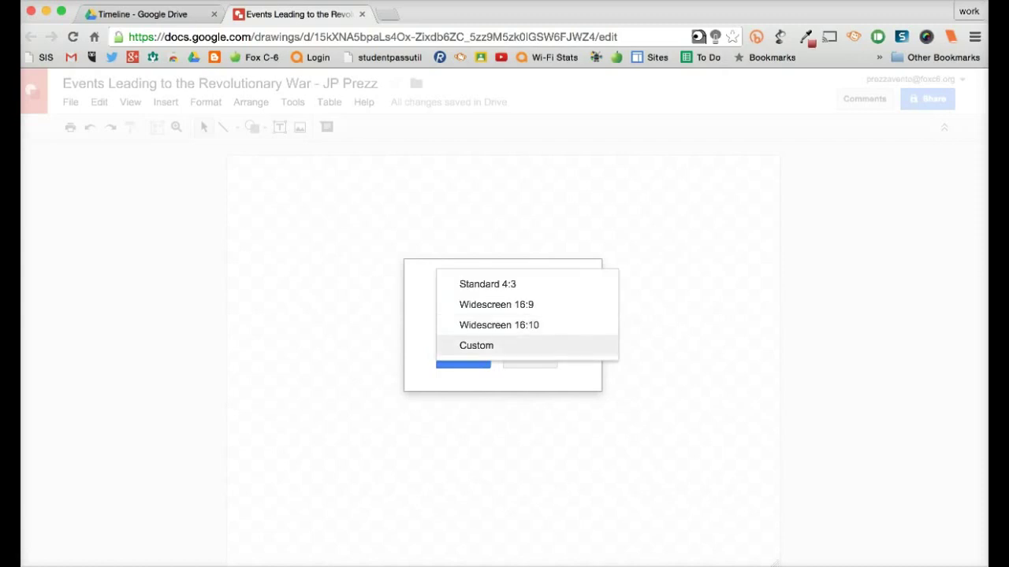
{"action": "left_click", "coordinate": [476, 345]}
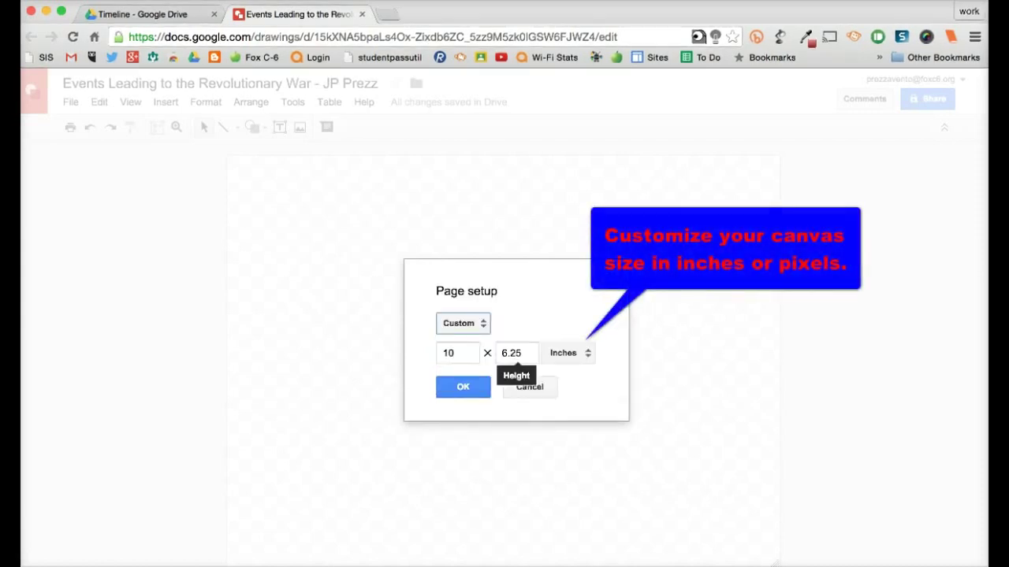
{"action": "key", "text": "Tab"}
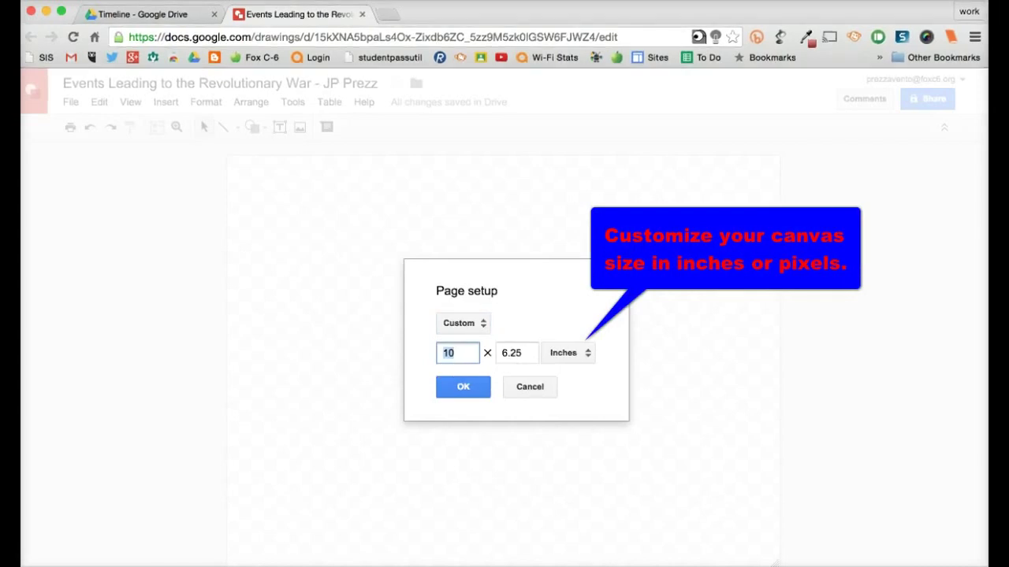
{"action": "type", "text": "11"}
{"action": "key", "text": "Tab"}
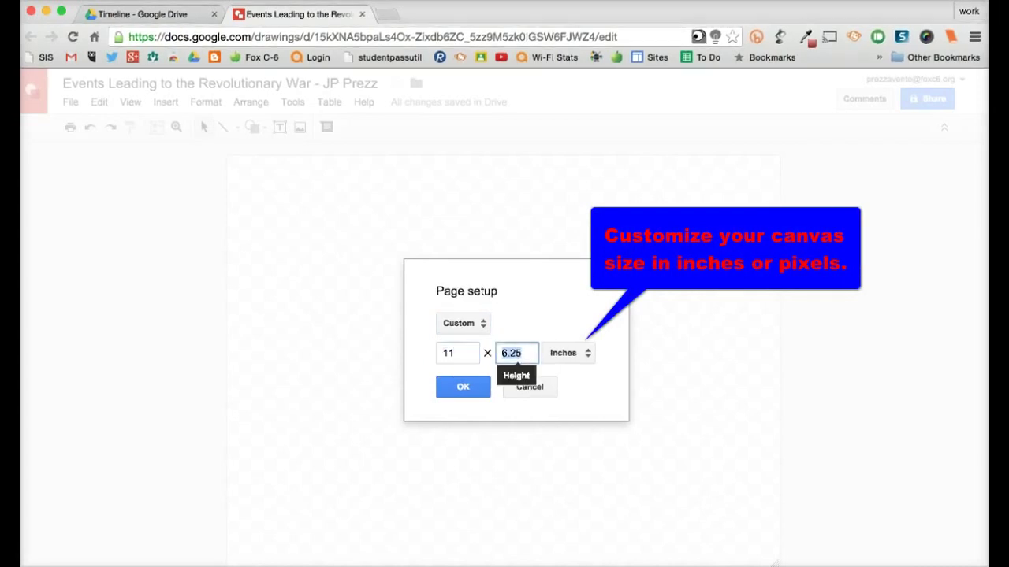
{"action": "type", "text": "8.5"}
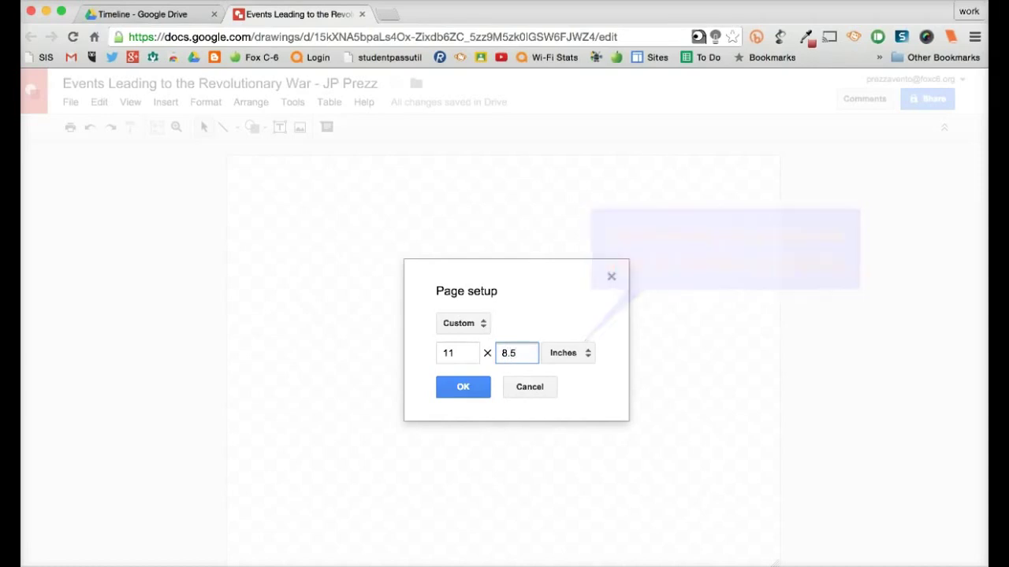
{"action": "key", "text": "Return"}
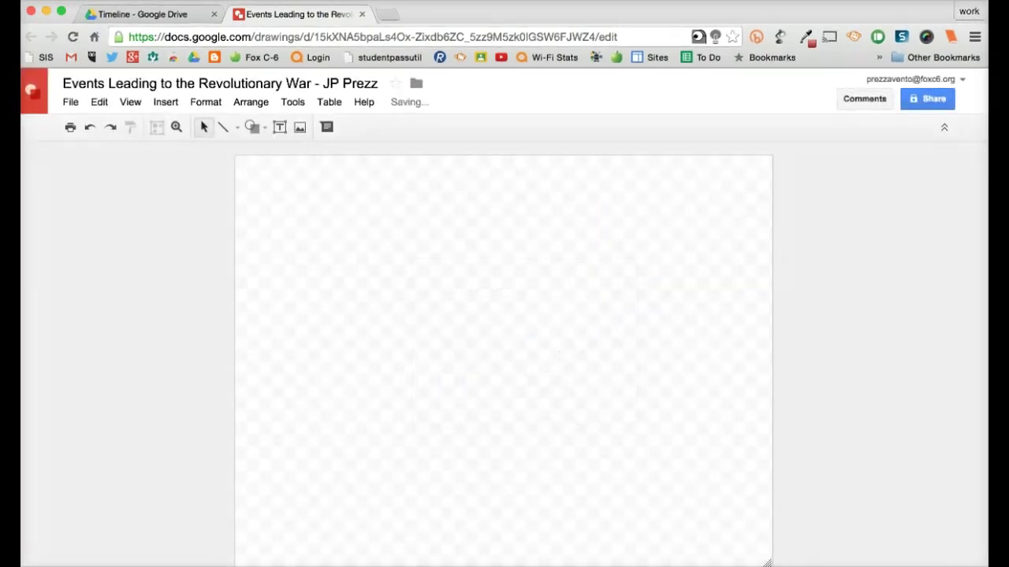
Step: Change the page size to the Widescreen 16:10 preset instead
{"action": "left_click", "coordinate": [70, 102]}
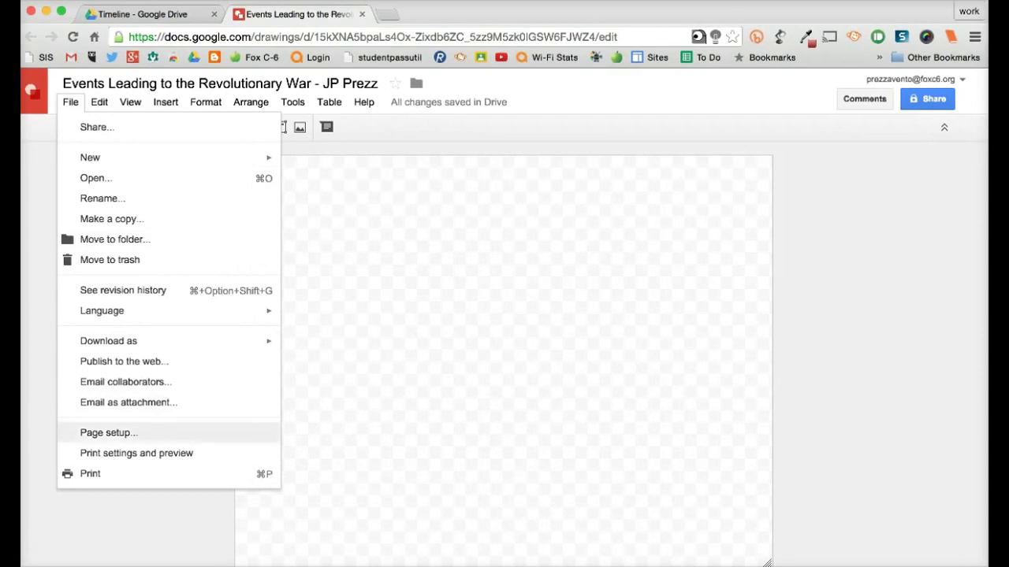
{"action": "left_click", "coordinate": [109, 432]}
{"action": "left_click", "coordinate": [449, 309]}
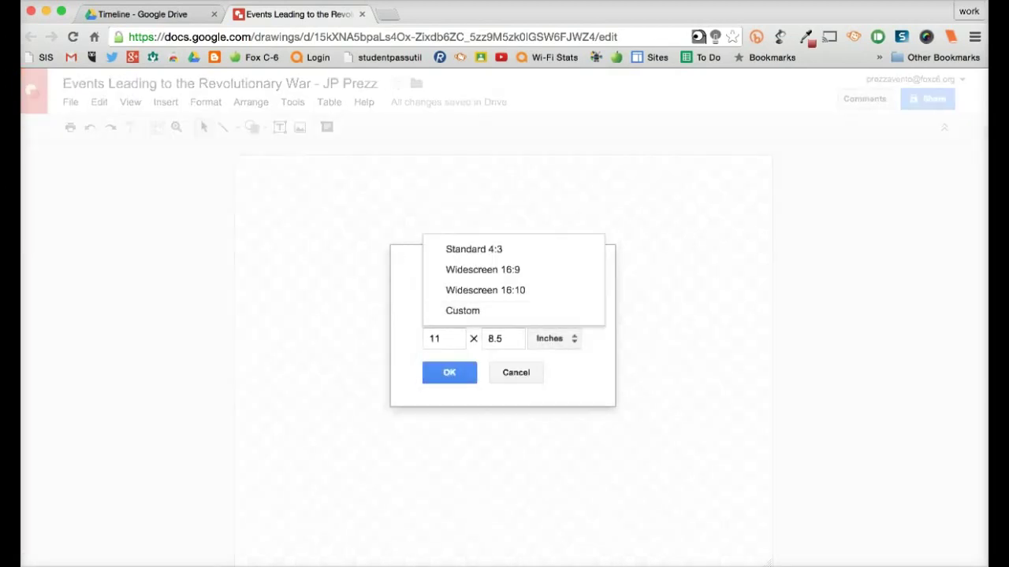
{"action": "left_click", "coordinate": [485, 290]}
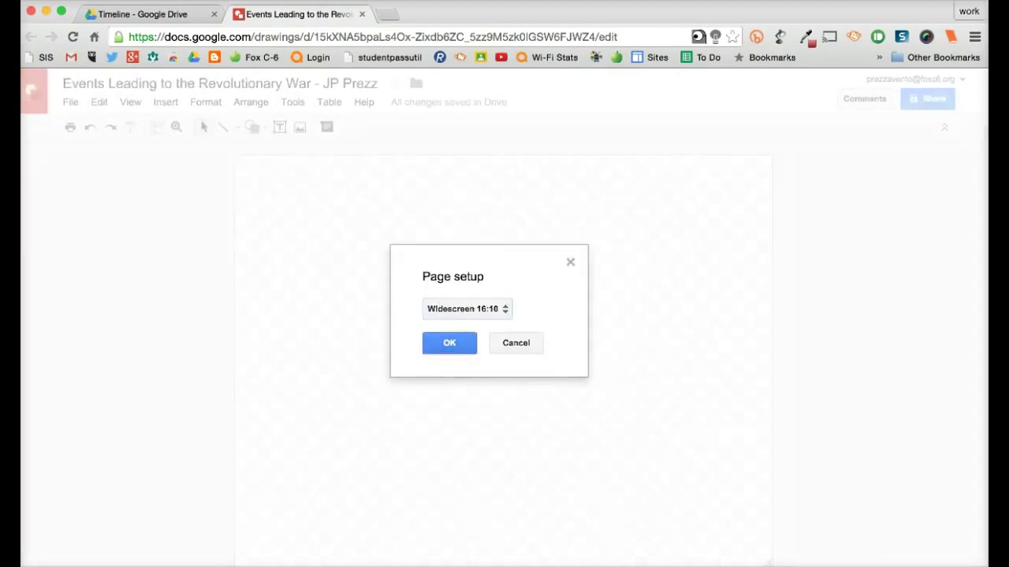
{"action": "left_click", "coordinate": [448, 342]}
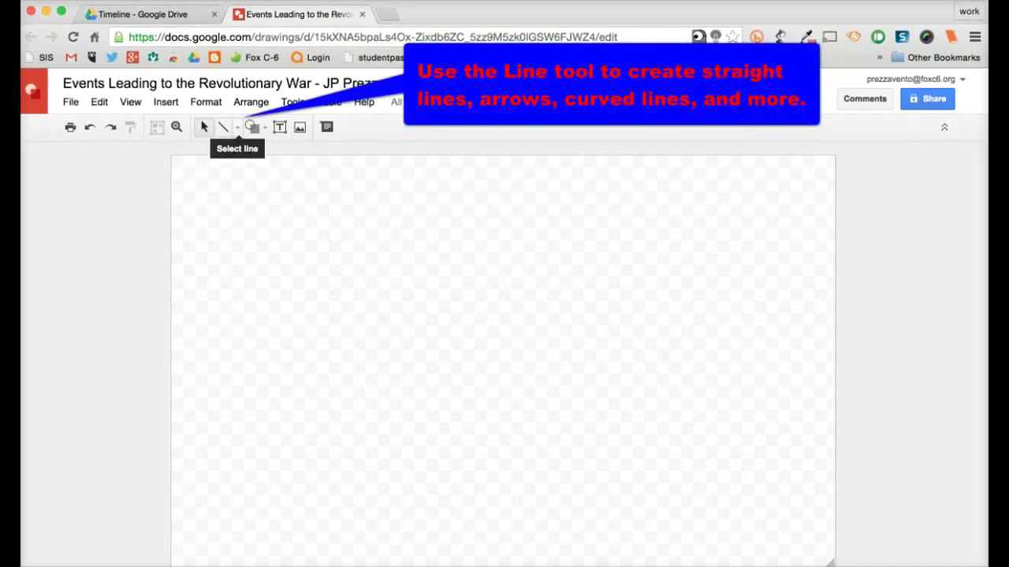
Step: Draw a long horizontal timeline line across the page with an 8px weight
{"action": "left_click", "coordinate": [237, 126]}
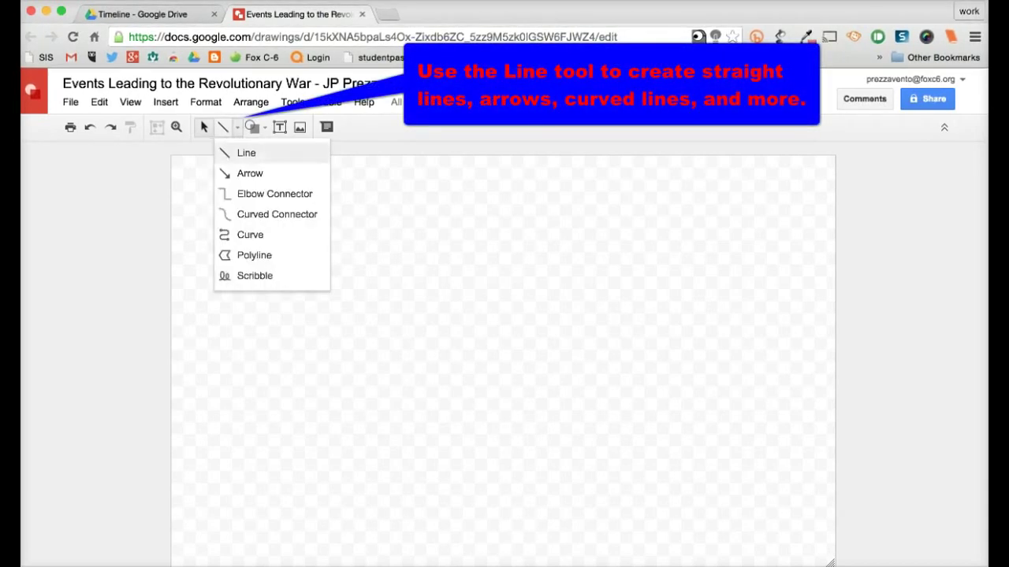
{"action": "left_click", "coordinate": [246, 153]}
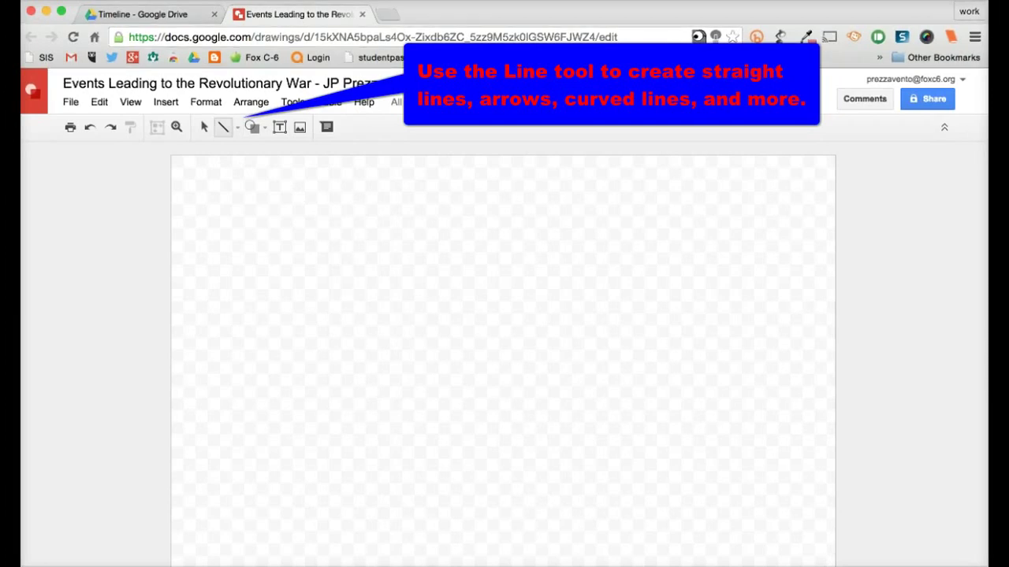
{"action": "mouse_move", "coordinate": [196, 349]}
{"action": "left_mouse_down"}
{"action": "mouse_move", "coordinate": [723, 366]}
{"action": "mouse_move", "coordinate": [811, 349]}
{"action": "left_mouse_up"}
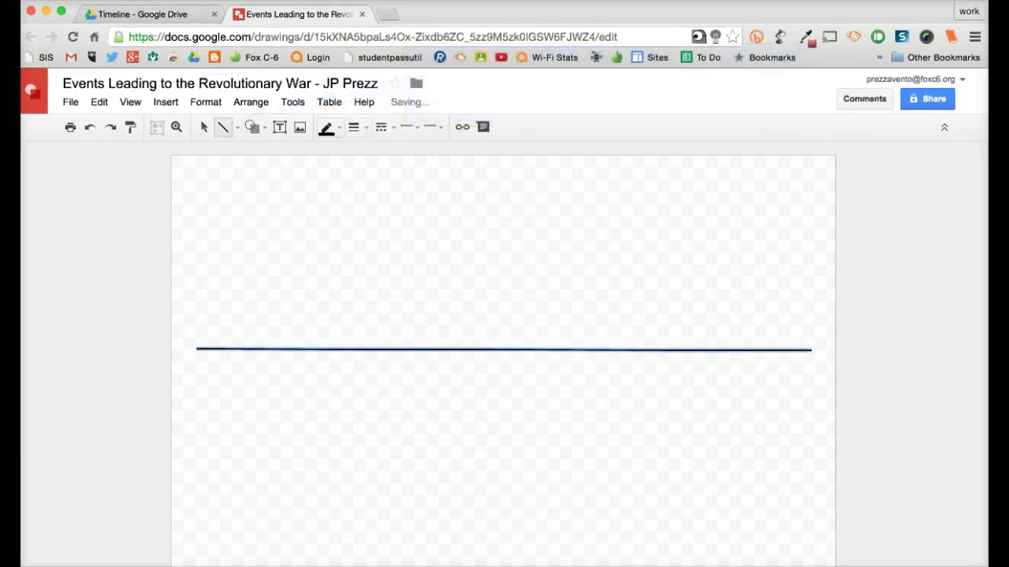
{"action": "left_click", "coordinate": [326, 130]}
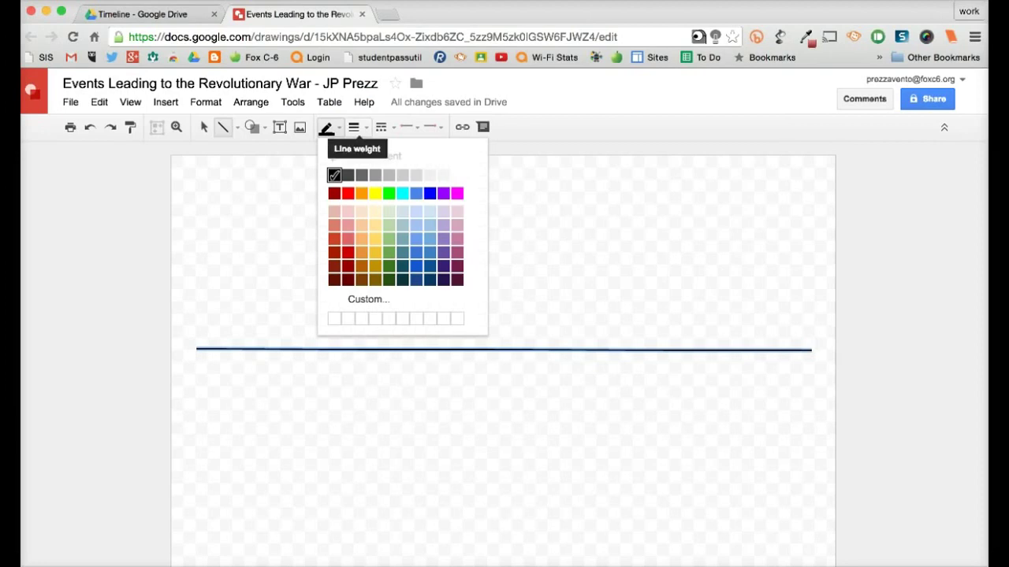
{"action": "left_click", "coordinate": [354, 129]}
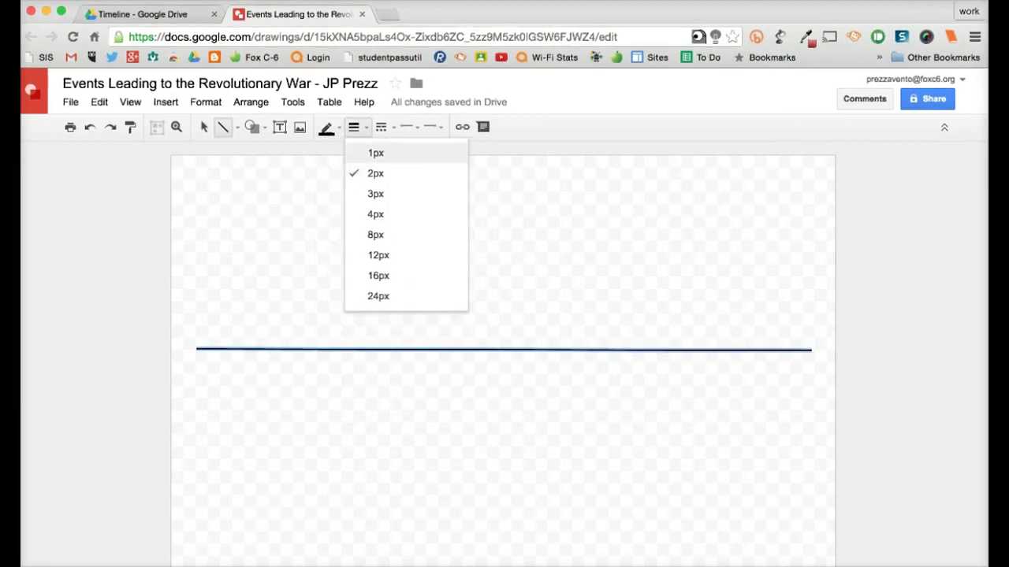
{"action": "left_click", "coordinate": [375, 235]}
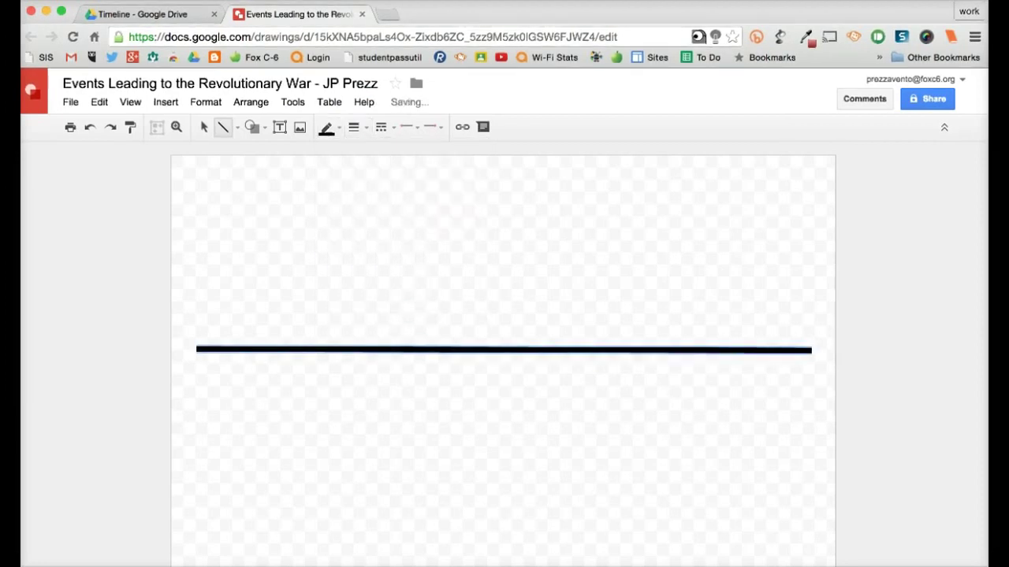
Step: Add a short vertical line capping the timeline's left end
{"action": "left_click_drag", "start_coordinate": [310, 304], "coordinate": [381, 376]}
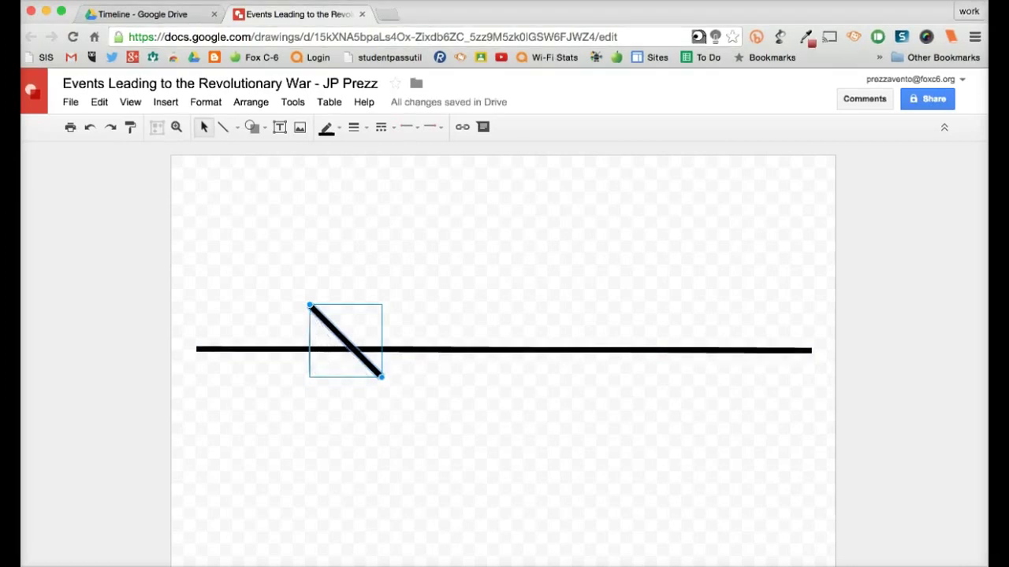
{"action": "left_click_drag", "start_coordinate": [382, 377], "coordinate": [196, 350]}
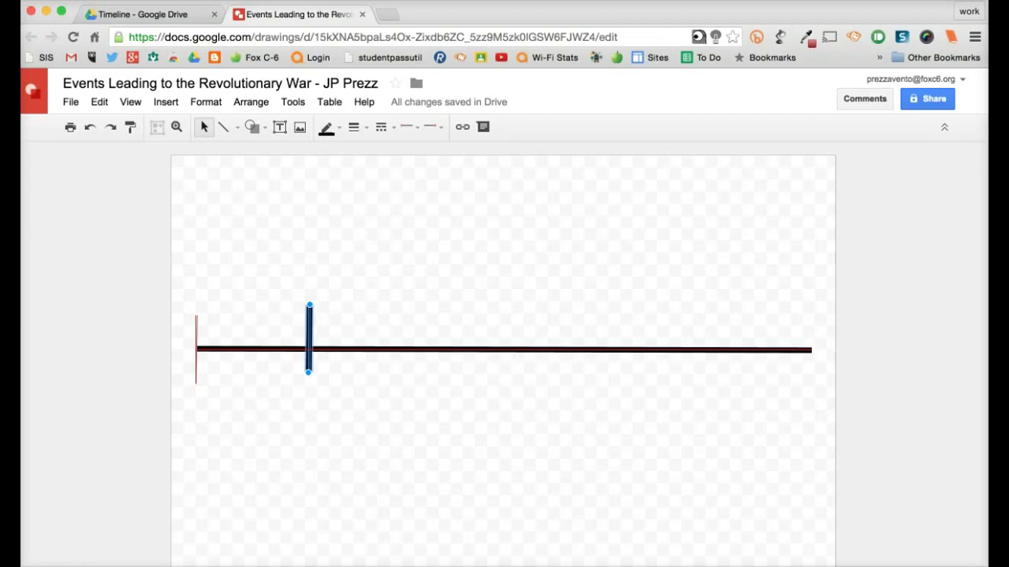
{"action": "left_click_drag", "start_coordinate": [195, 350], "coordinate": [196, 349]}
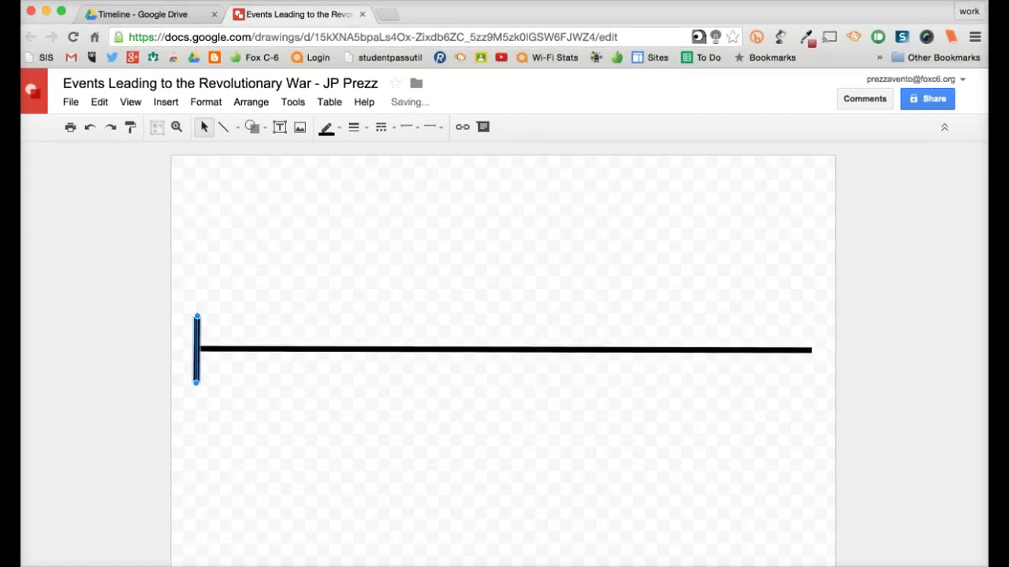
Step: Deselect, then select the left end cap line of the timeline
{"action": "key", "text": "Escape"}
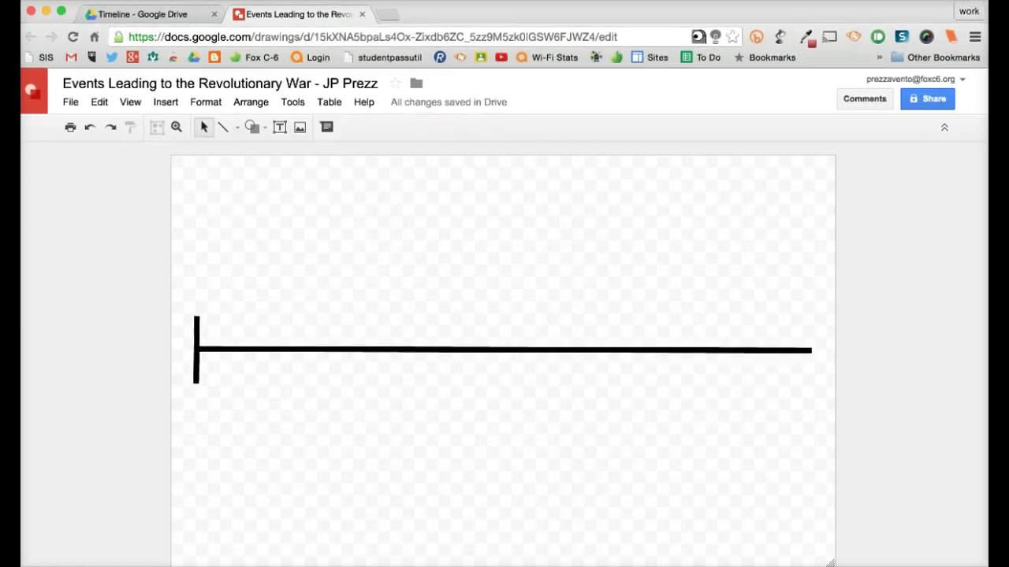
{"action": "left_click", "coordinate": [196, 339]}
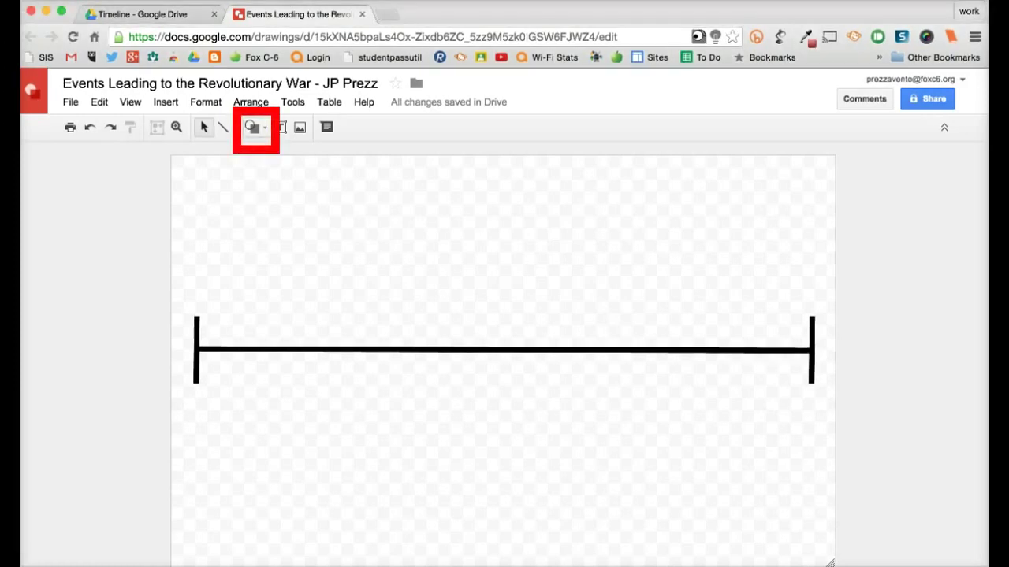
Step: Draw a small diamond near the timeline's left end with red fill and red outline
{"action": "left_click", "coordinate": [253, 127]}
{"action": "mouse_move", "coordinate": [282, 153]}
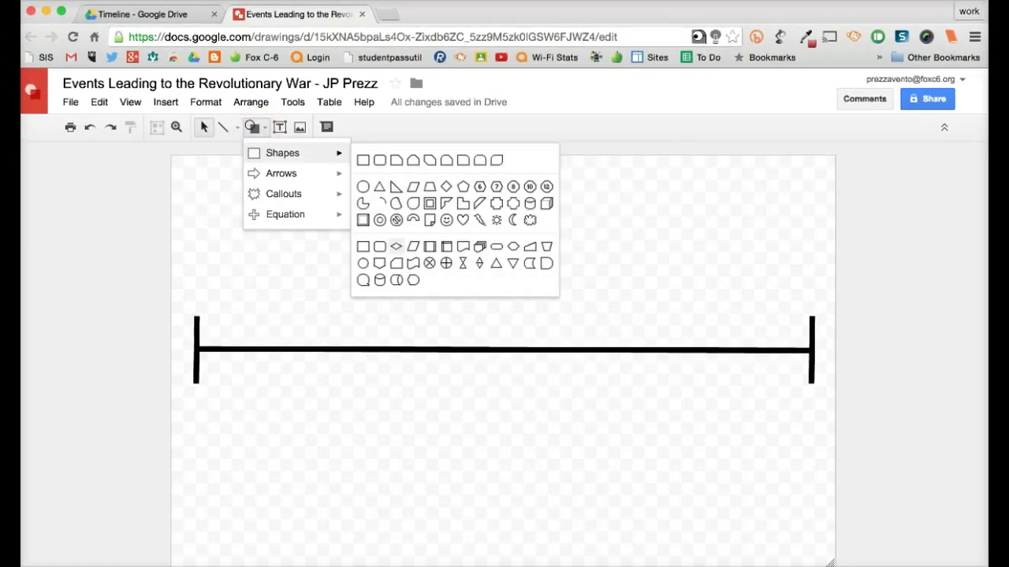
{"action": "left_click", "coordinate": [397, 247]}
{"action": "mouse_move", "coordinate": [276, 321]}
{"action": "left_mouse_down"}
{"action": "mouse_move", "coordinate": [289, 351]}
{"action": "mouse_move", "coordinate": [265, 335]}
{"action": "left_mouse_up"}
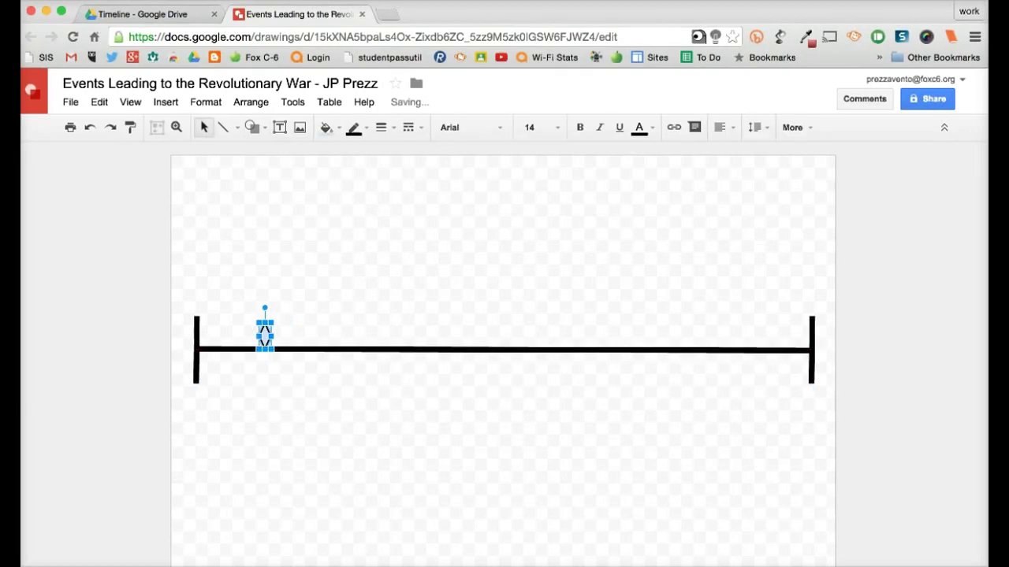
{"action": "key", "text": "Escape"}
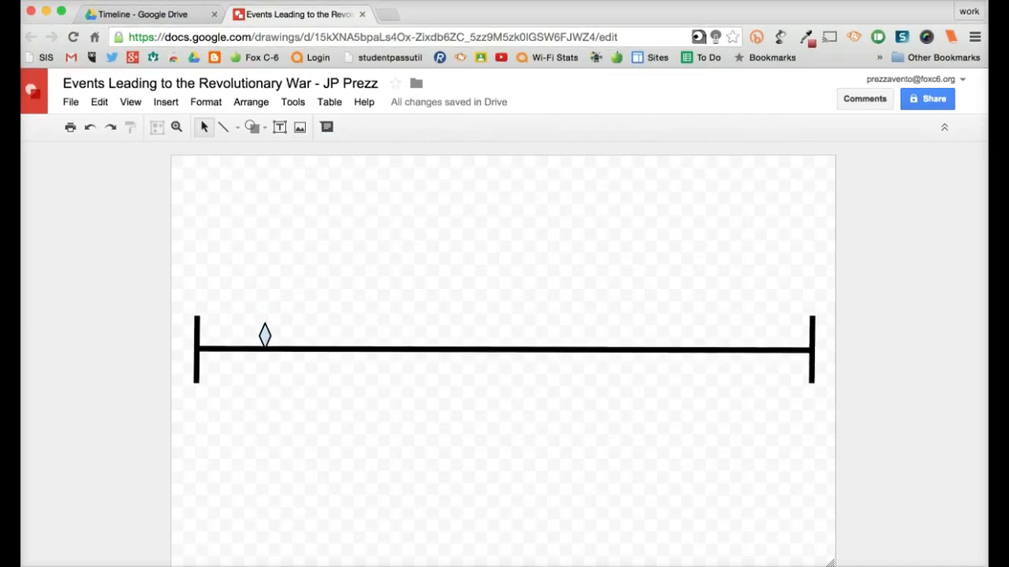
{"action": "left_click", "coordinate": [264, 335]}
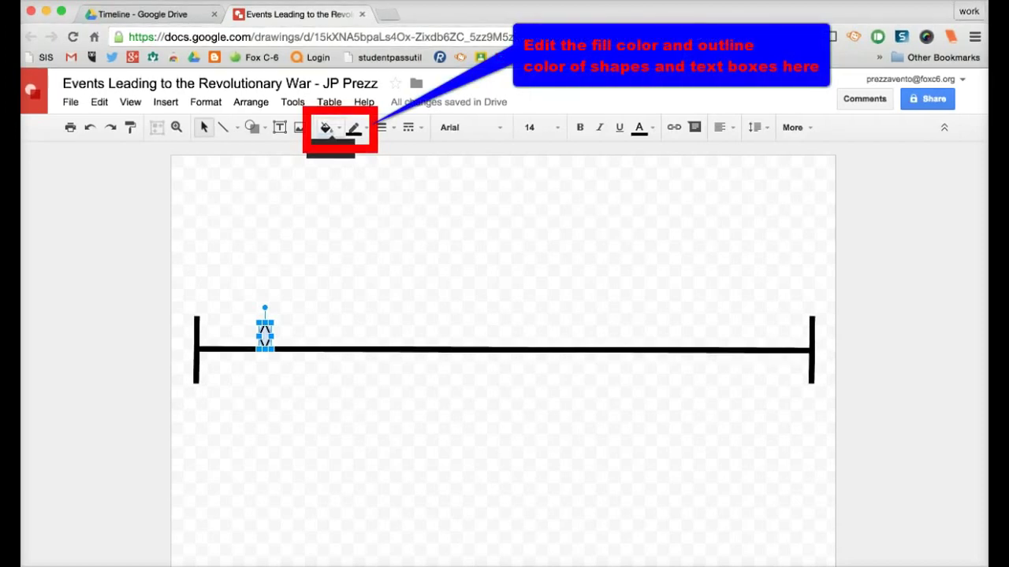
{"action": "left_click", "coordinate": [326, 128]}
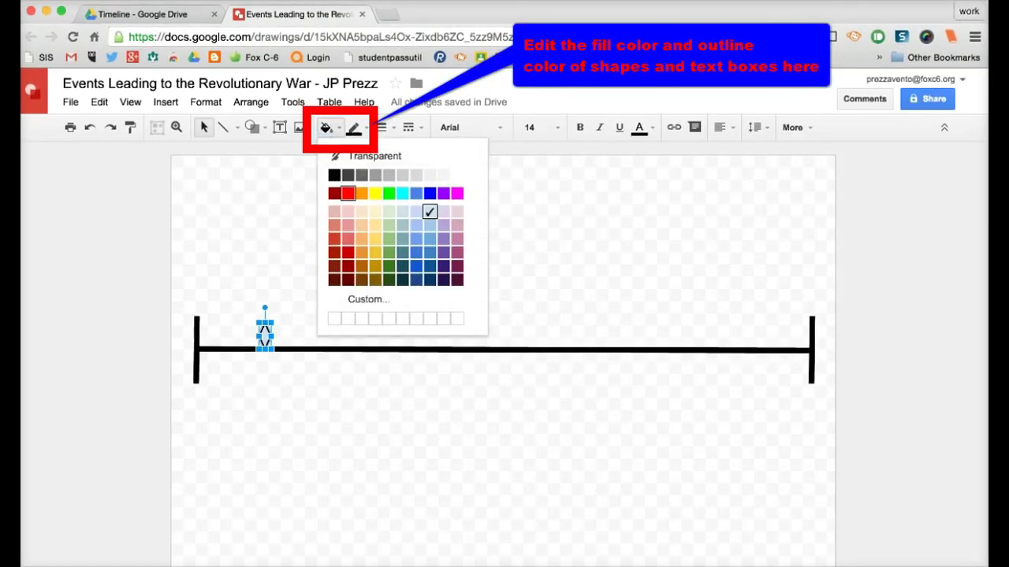
{"action": "left_click", "coordinate": [347, 193]}
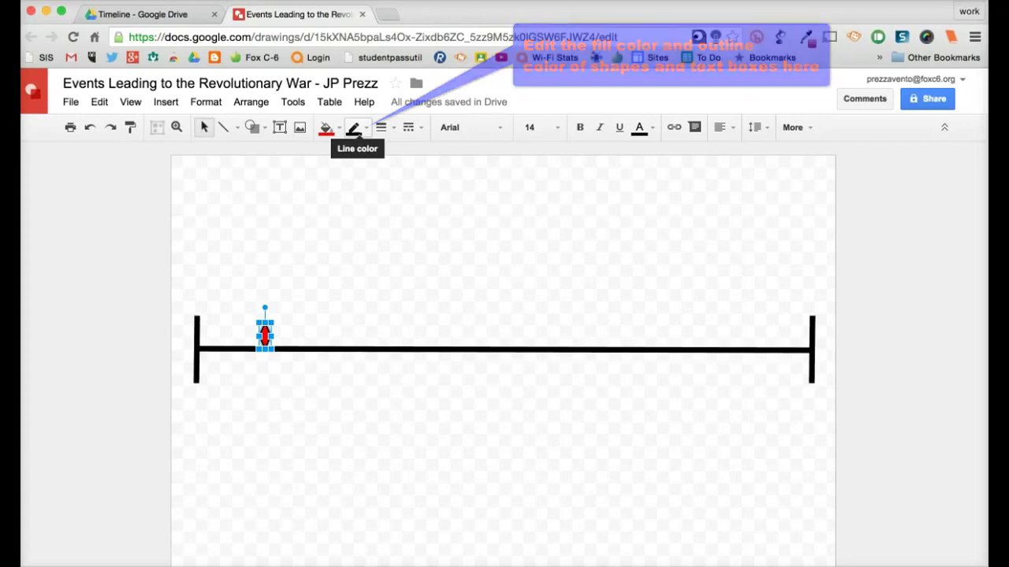
{"action": "left_click", "coordinate": [354, 128]}
{"action": "left_click", "coordinate": [375, 193]}
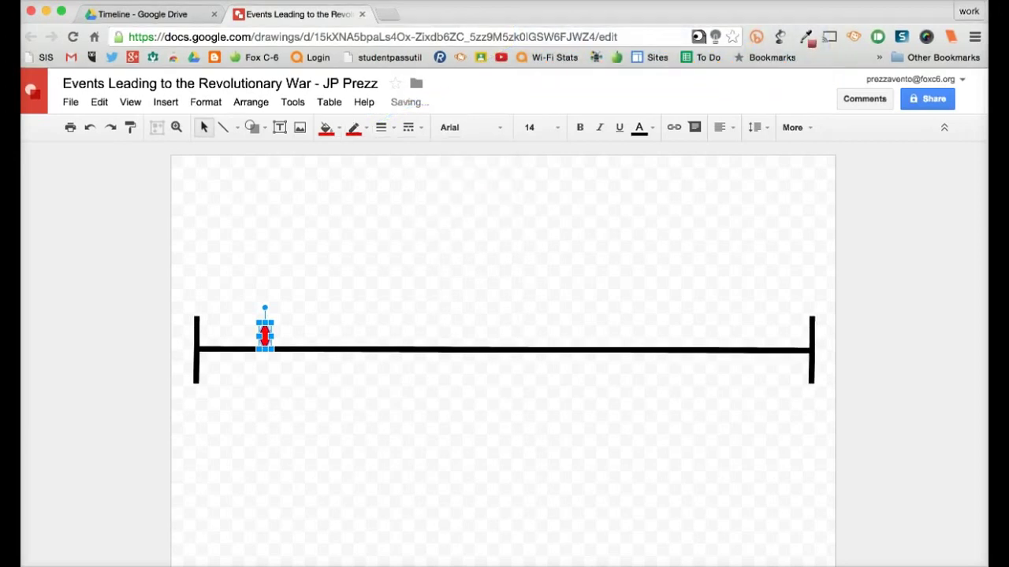
{"action": "key", "text": "Escape"}
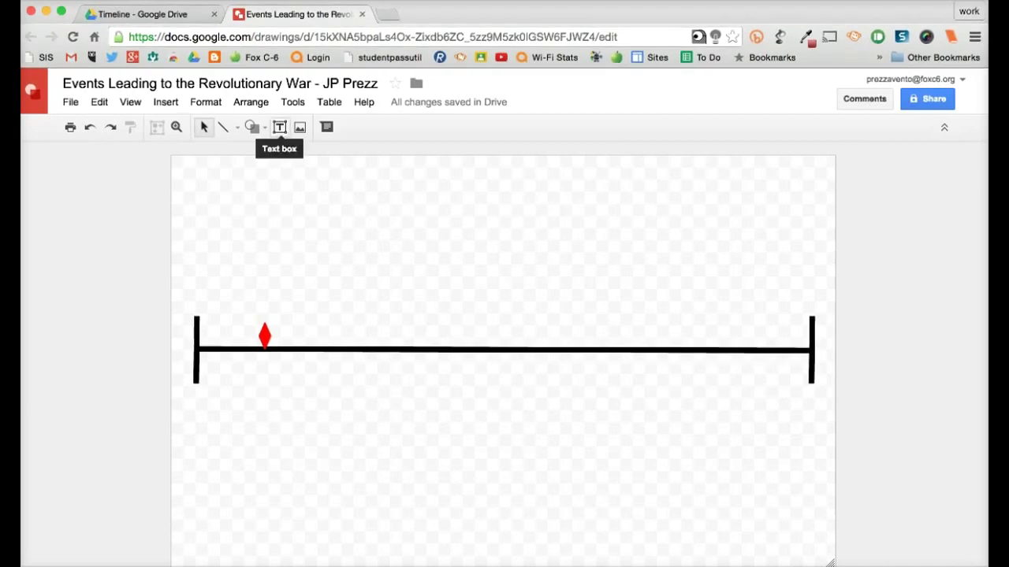
Step: Add a text box above the diamond reading 'October 7 1763' in bold and 'Proclamation of 1763'
{"action": "left_click", "coordinate": [280, 127]}
{"action": "left_click_drag", "start_coordinate": [227, 304], "coordinate": [317, 322]}
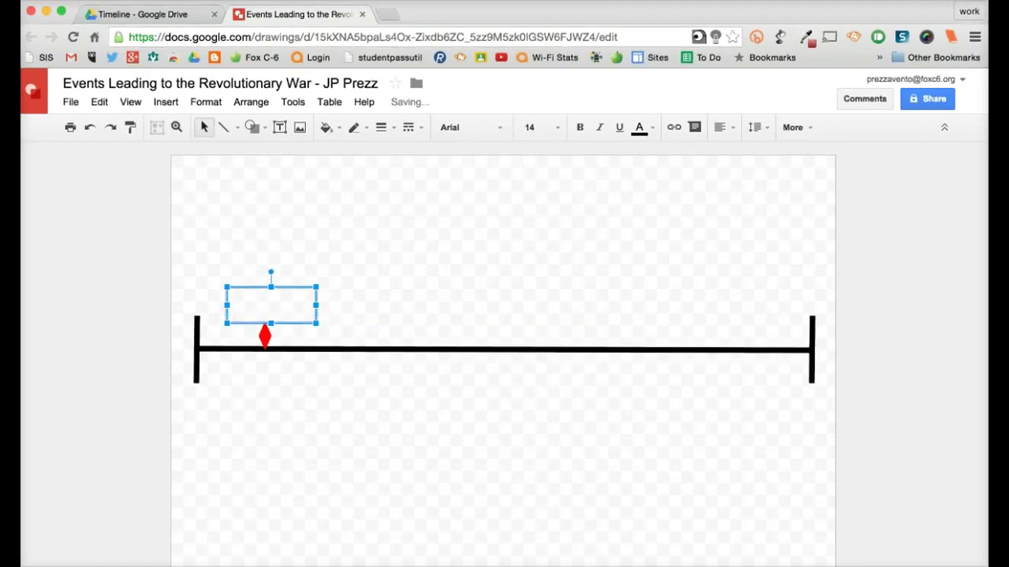
{"action": "left_click_drag", "start_coordinate": [267, 304], "coordinate": [264, 304]}
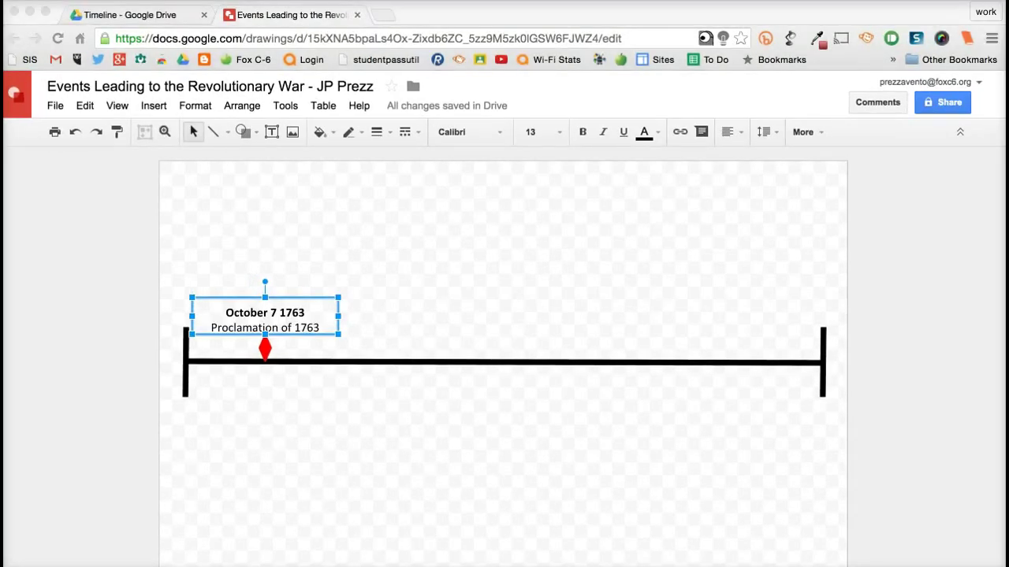
{"action": "key", "text": "Escape"}
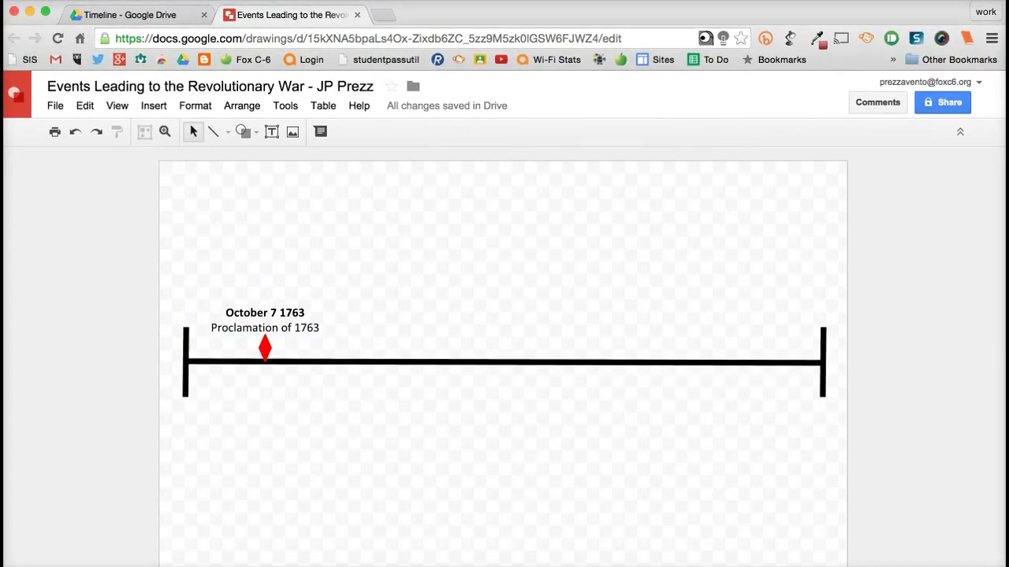
Step: Give the October 7 1763 event box a 2px border
{"action": "left_click", "coordinate": [293, 313]}
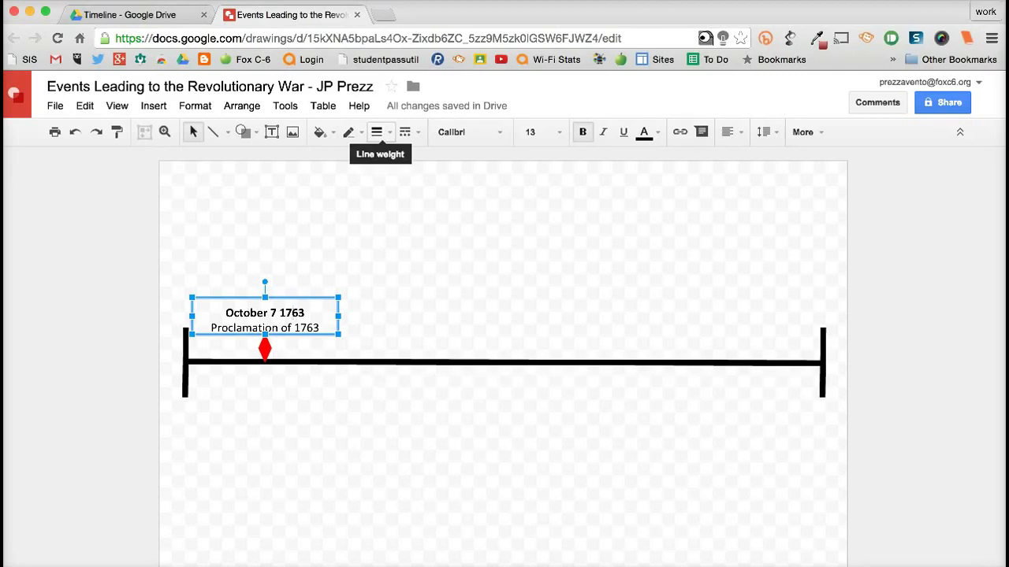
{"action": "left_click", "coordinate": [377, 132]}
{"action": "left_click", "coordinate": [398, 181]}
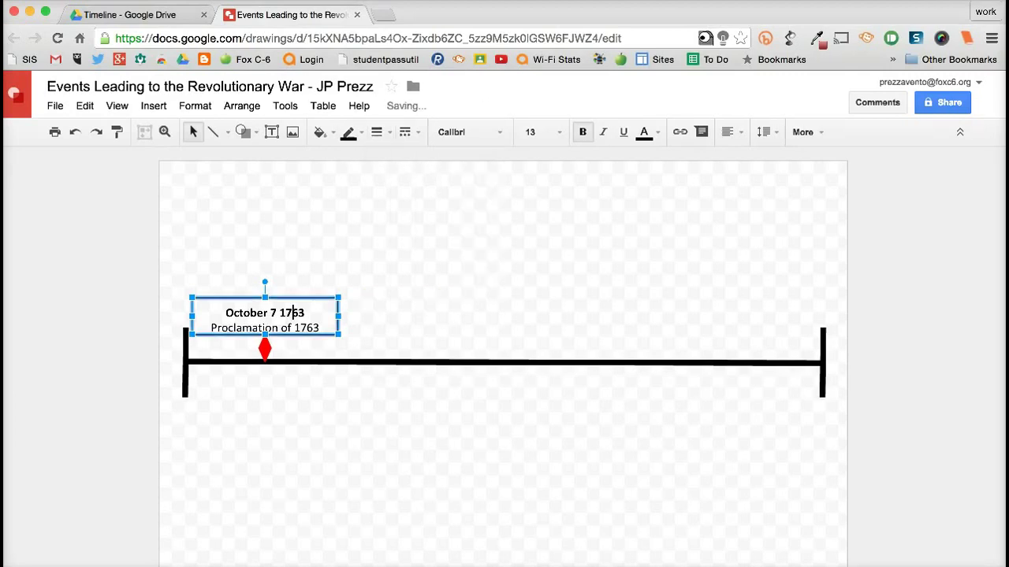
{"action": "key", "text": "Escape"}
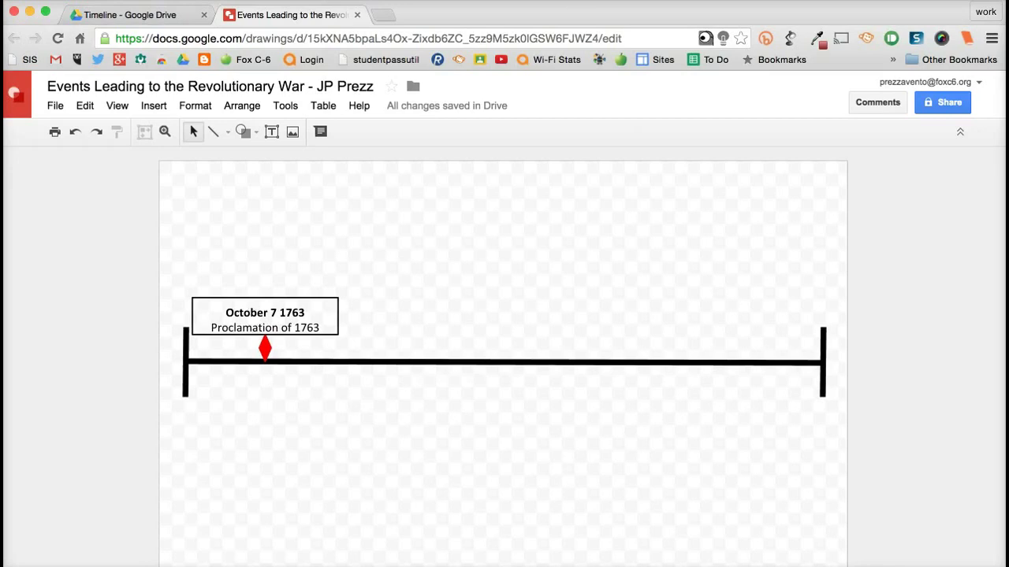
Step: Copy the box and diamond group, place the copy below the timeline, diamond on the line
{"action": "left_click", "coordinate": [267, 346]}
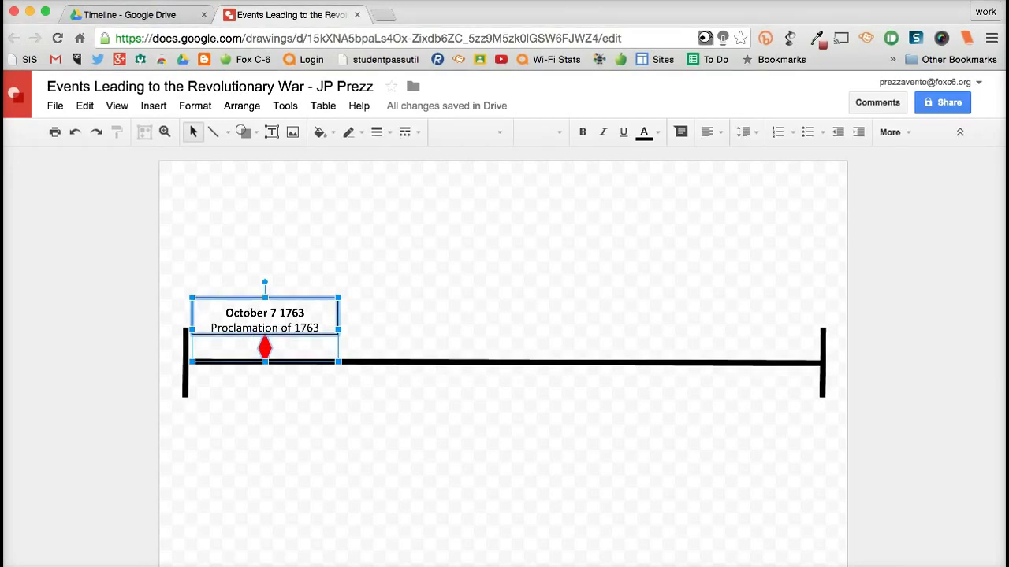
{"action": "right_click", "coordinate": [249, 327]}
{"action": "left_click", "coordinate": [286, 362]}
{"action": "key", "text": "Escape"}
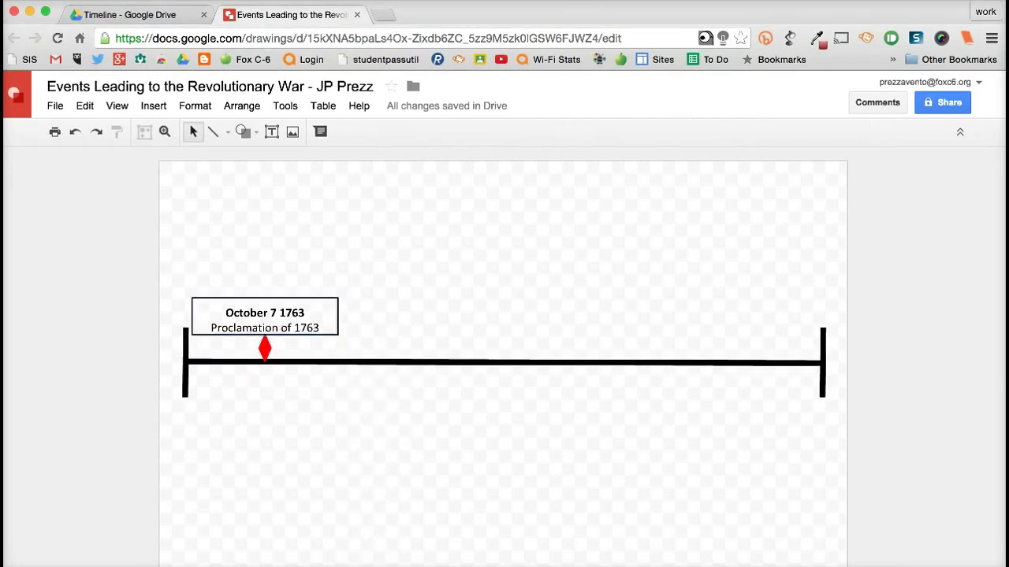
{"action": "key", "text": "ctrl+v"}
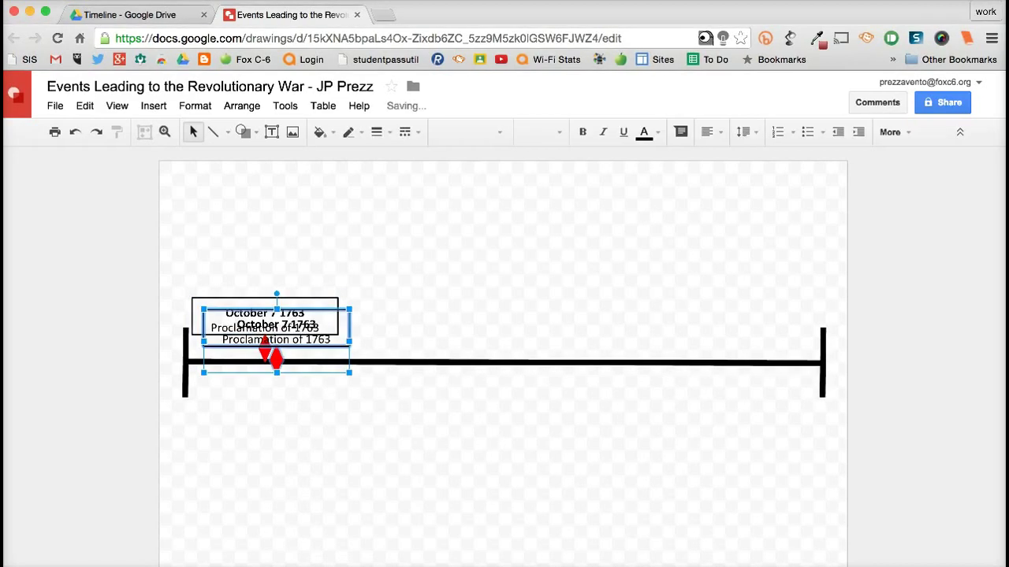
{"action": "left_click_drag", "start_coordinate": [275, 358], "coordinate": [356, 376]}
{"action": "key", "text": "Escape"}
{"action": "left_click", "coordinate": [356, 441]}
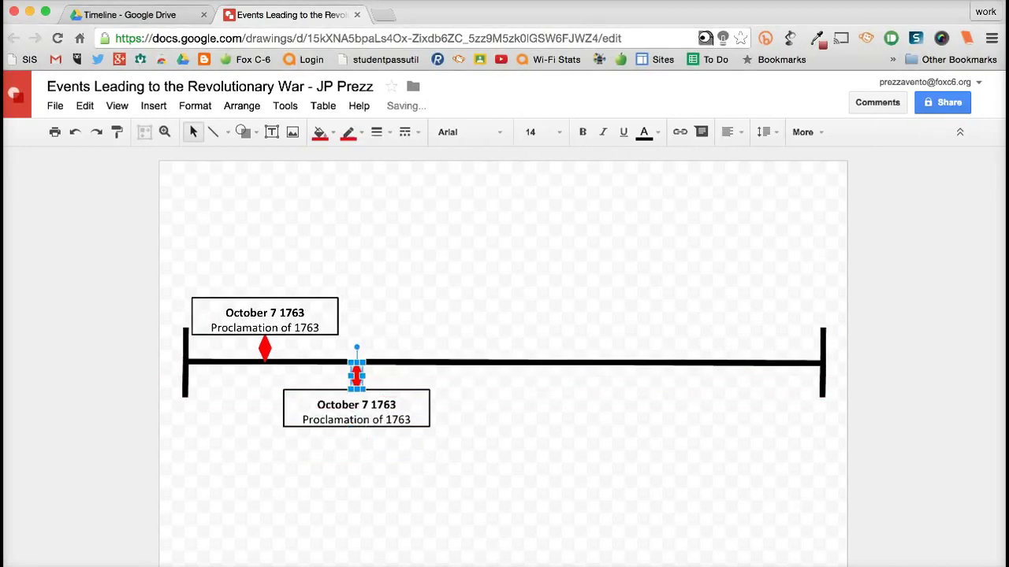
Step: Deselect the diamond and switch to Google Drive's Timeline folder
{"action": "key", "text": "Escape"}
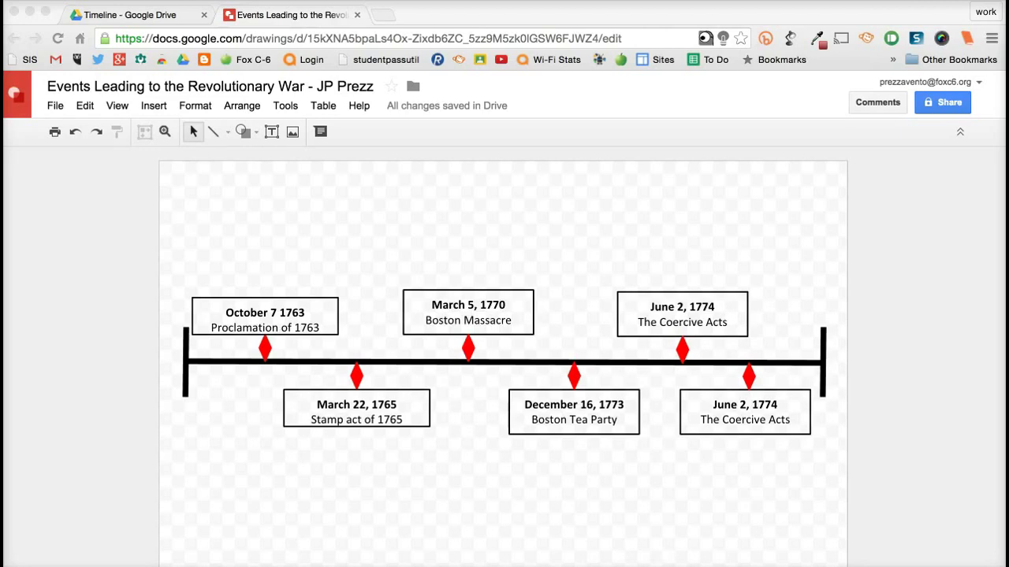
{"action": "key", "text": "ctrl+shift+Tab"}
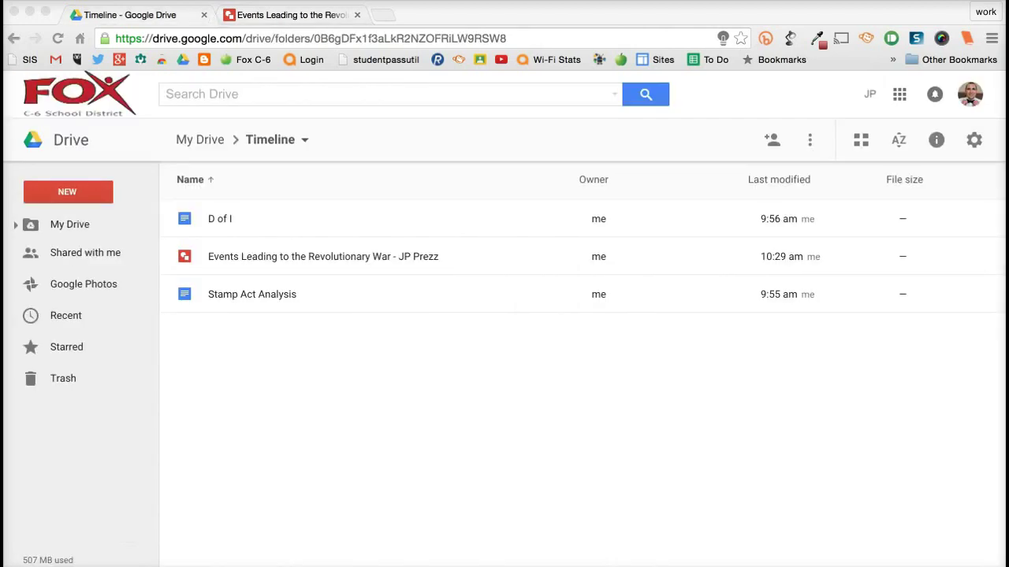
Step: Open the 'Stamp Act Analysis' essay in Google Docs
{"action": "left_click", "coordinate": [252, 294]}
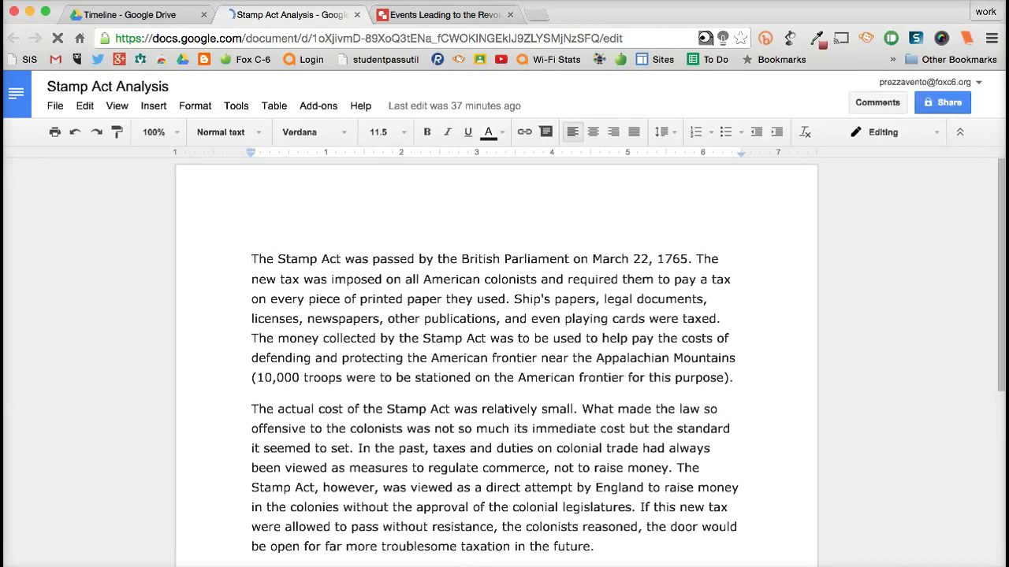
Step: Copy the Stamp Act Analysis document's URL from the address bar and return to the drawing
{"action": "key", "text": "super+l"}
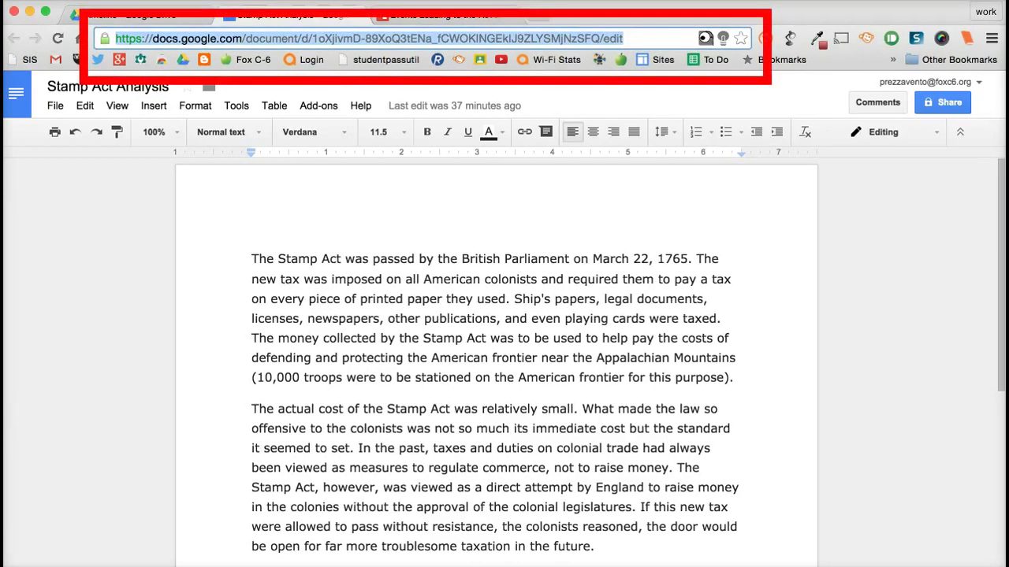
{"action": "right_click", "coordinate": [585, 39]}
{"action": "left_click", "coordinate": [611, 61]}
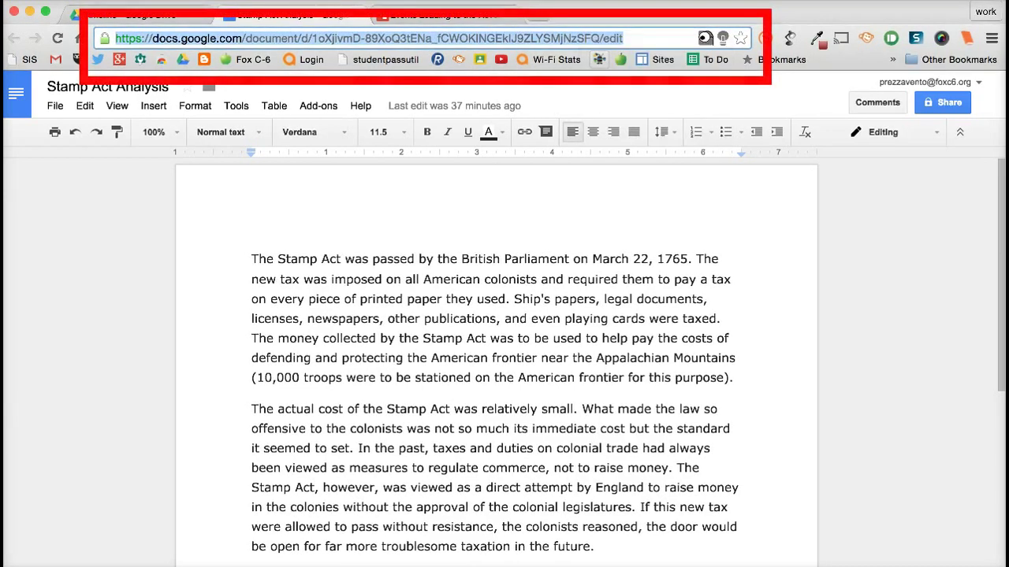
{"action": "key", "text": "ctrl+Tab"}
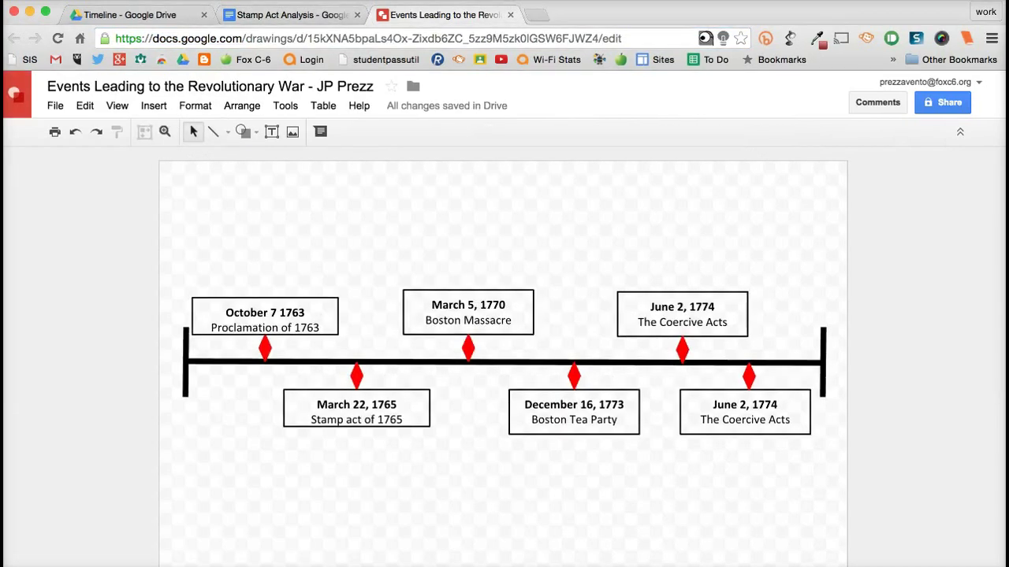
Step: Hyperlink the 'Stamp act of 1765' text to the copied Stamp Act Analysis document URL
{"action": "left_click_drag", "start_coordinate": [405, 419], "coordinate": [310, 420]}
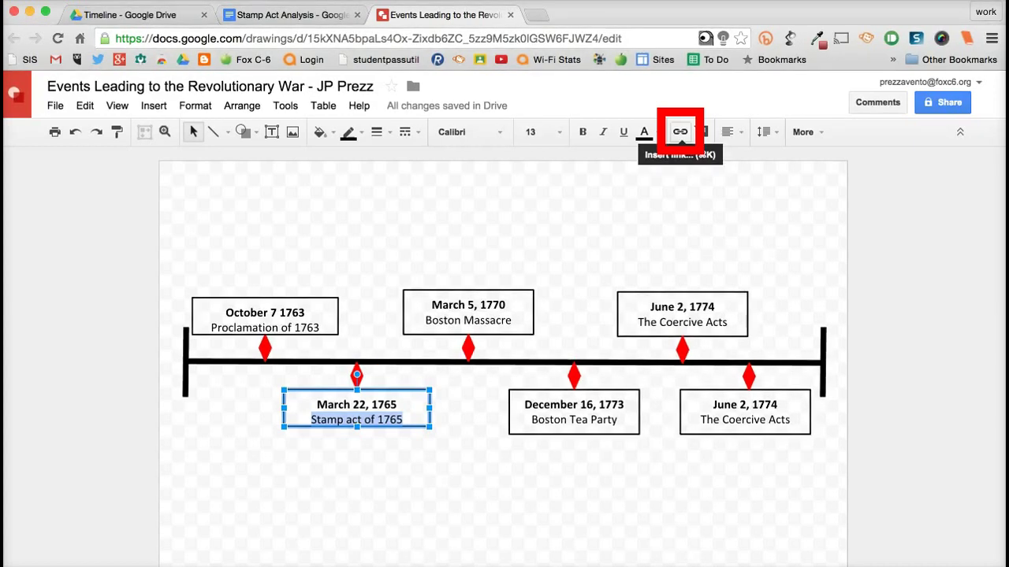
{"action": "left_click", "coordinate": [679, 132]}
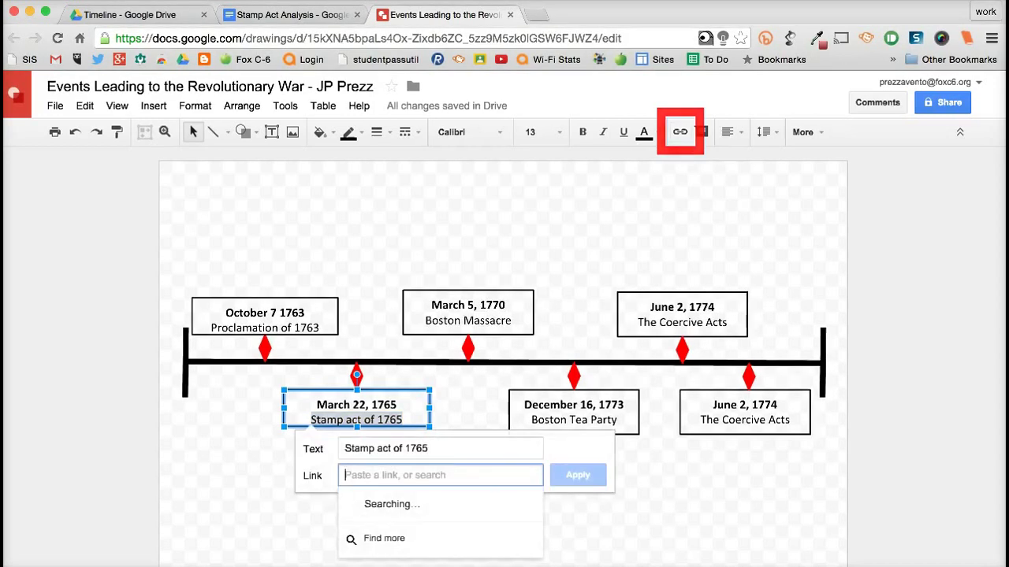
{"action": "right_click", "coordinate": [398, 476]}
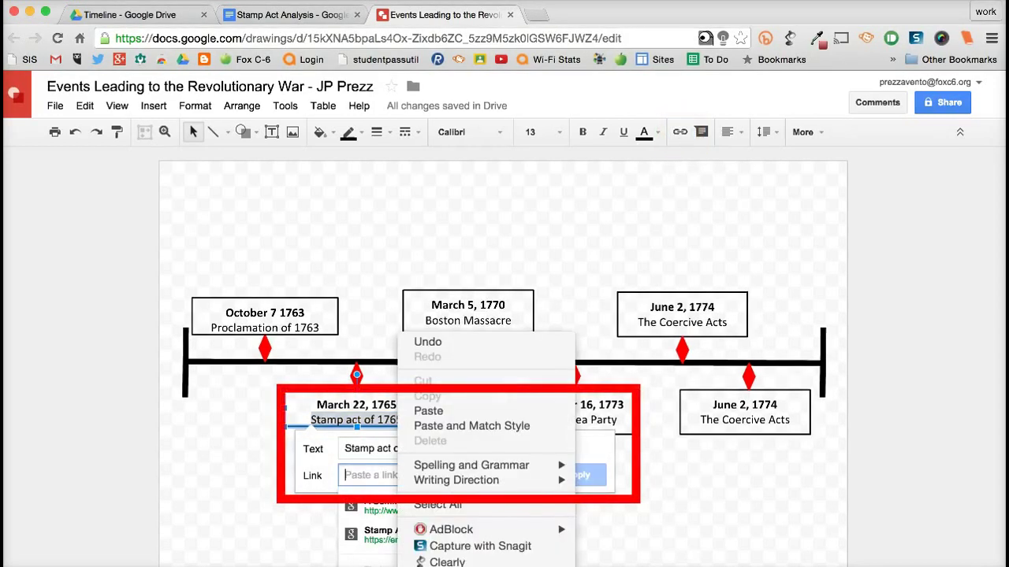
{"action": "left_click", "coordinate": [428, 410]}
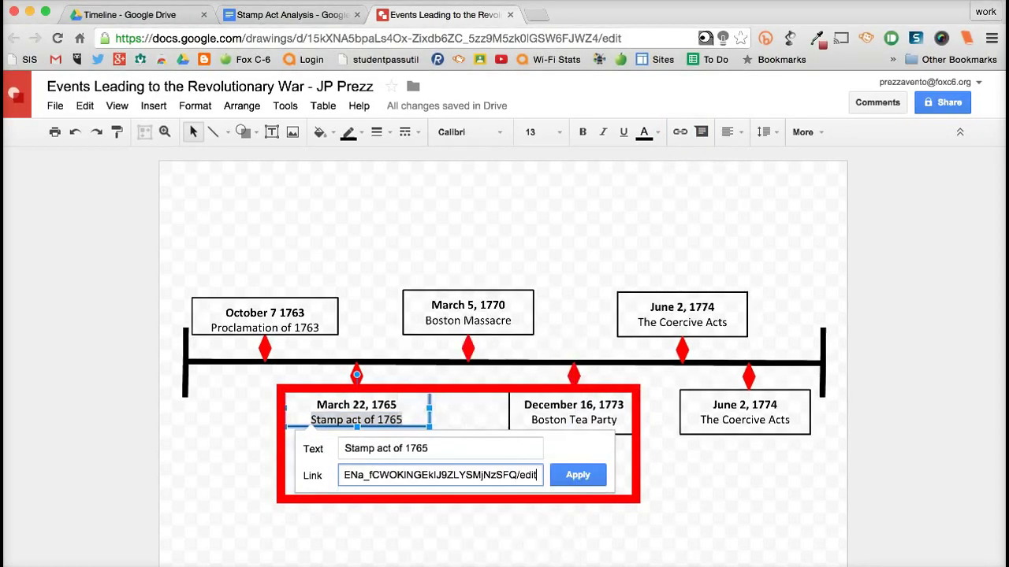
{"action": "key", "text": "Return"}
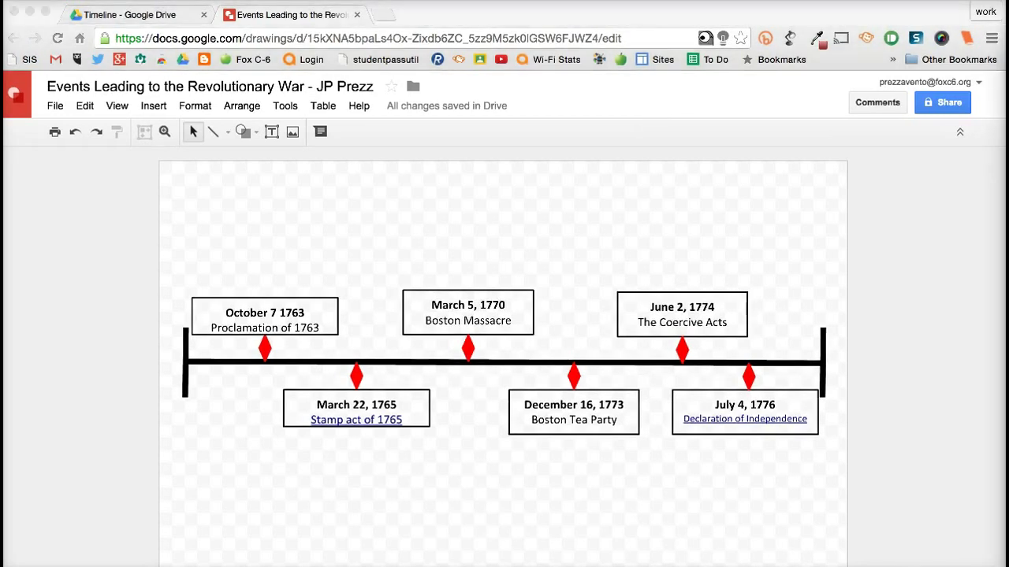
Step: Bring the Boston Tea Party YouTube video forward, select its URL, and return to the drawing
{"action": "key", "text": "super+Tab"}
{"action": "left_click_drag", "start_coordinate": [880, 293], "coordinate": [445, 14]}
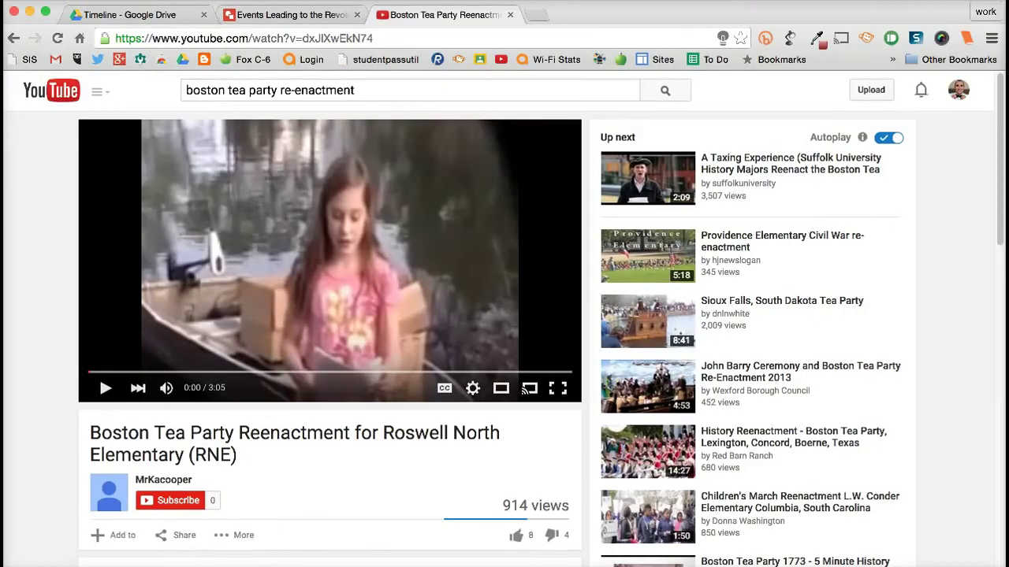
{"action": "key", "text": "super+l"}
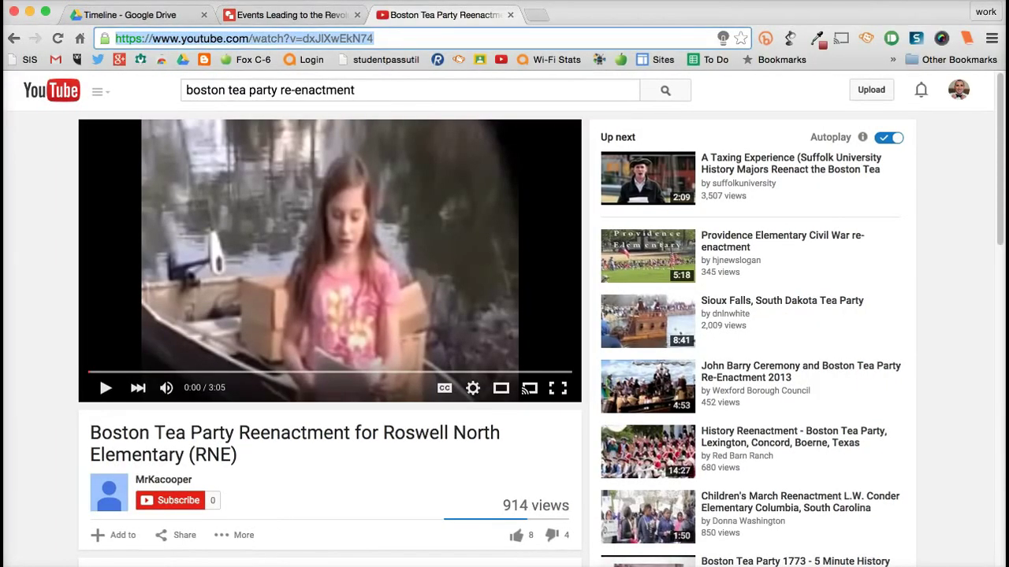
{"action": "key", "text": "ctrl+shift+Tab"}
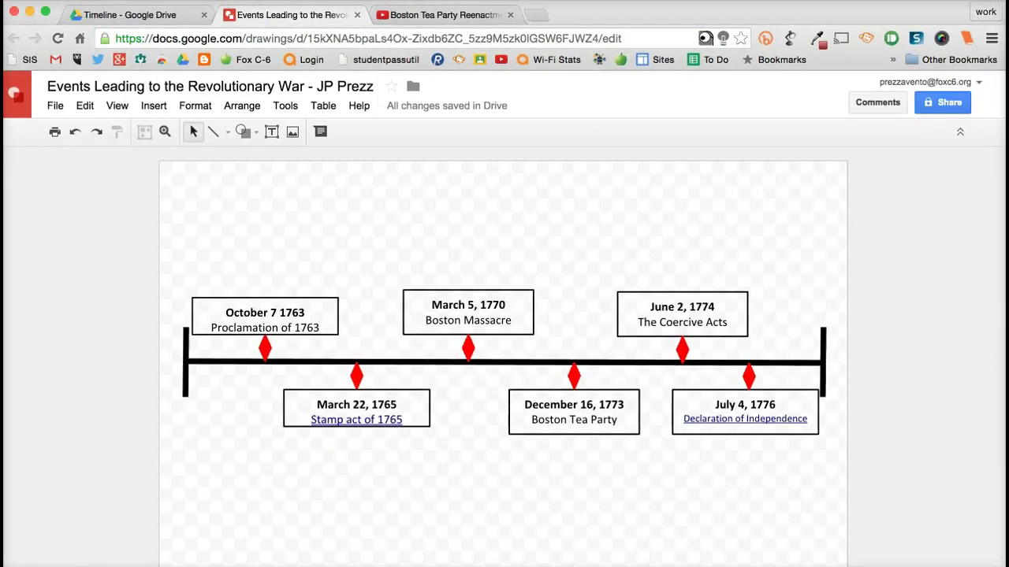
Step: Hyperlink the 'Boston Tea Party' text in the December 16, 1773 box to the video URL
{"action": "left_click", "coordinate": [618, 420]}
{"action": "left_click_drag", "start_coordinate": [617, 420], "coordinate": [532, 420]}
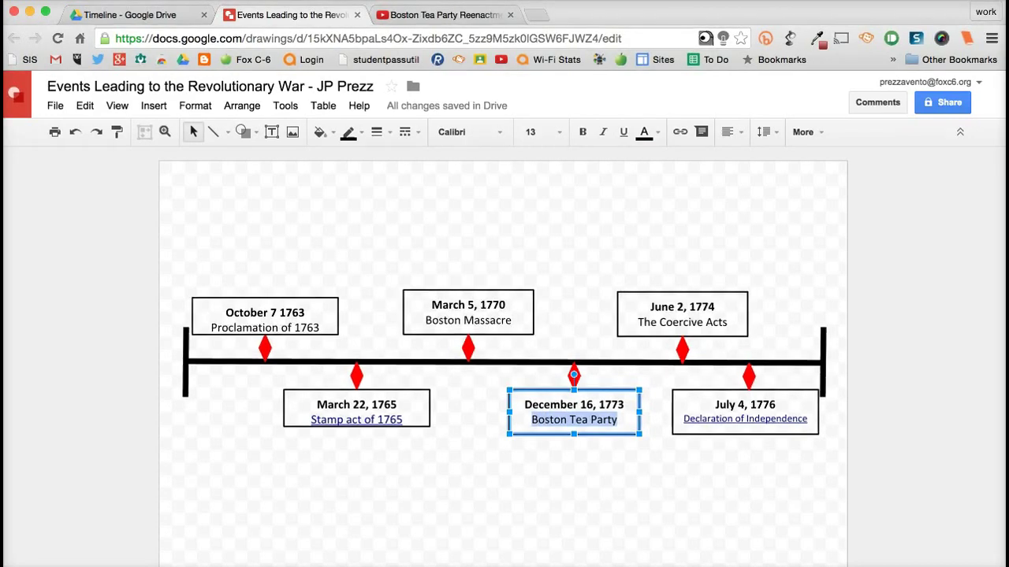
{"action": "left_click", "coordinate": [680, 131]}
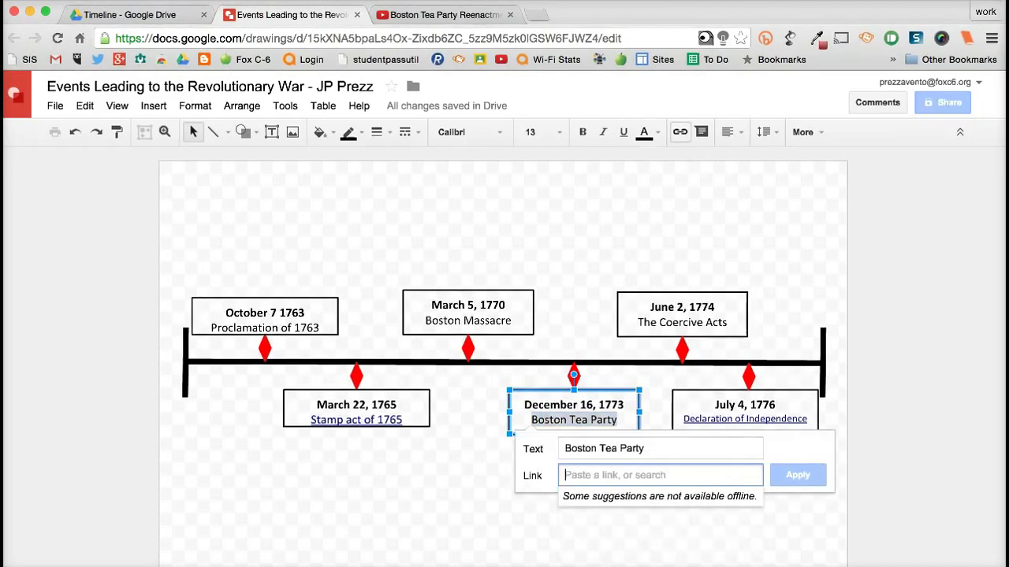
{"action": "key", "text": "super+v"}
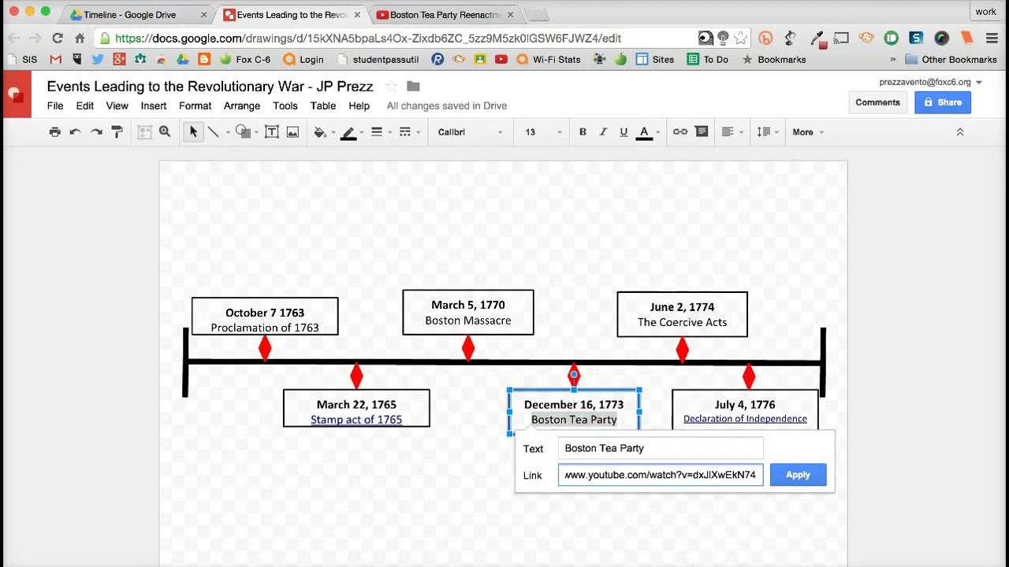
{"action": "key", "text": "Return"}
{"action": "key", "text": "Escape"}
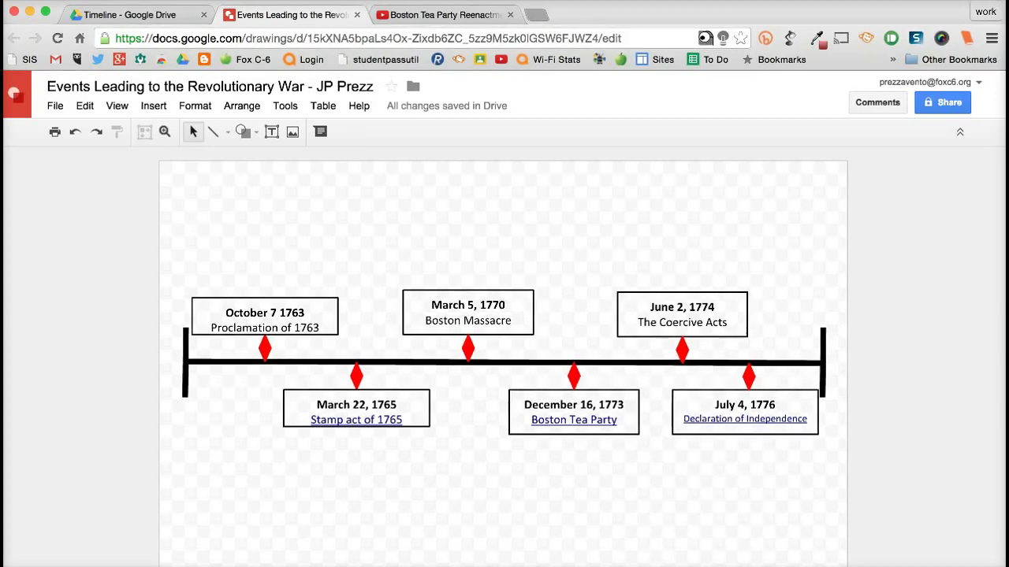
Step: Search Google Images in a new tab and preview a 13-star American flag image
{"action": "key", "text": "super+t"}
{"action": "type", "text": "images.google.com"}
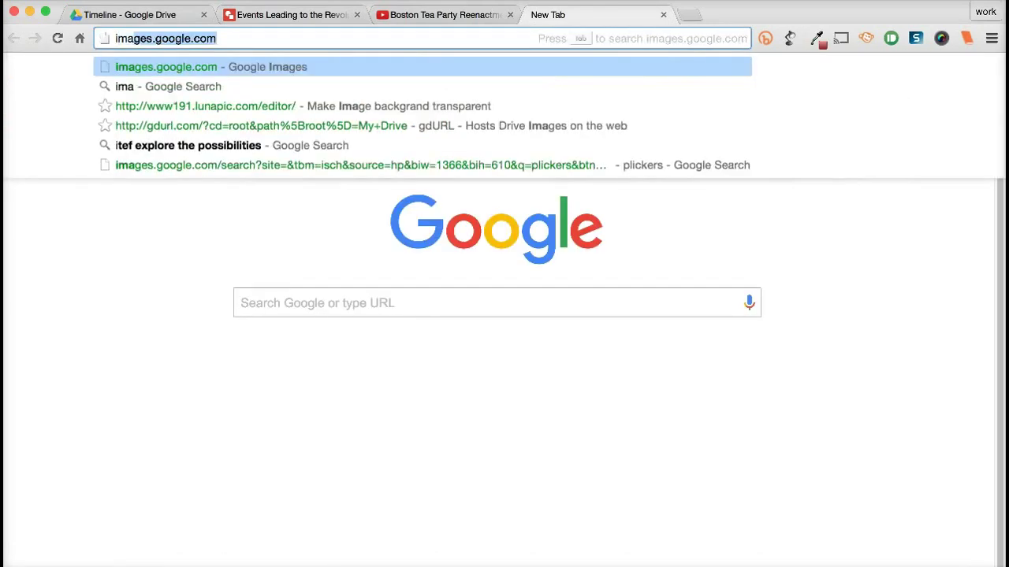
{"action": "key", "text": "Tab"}
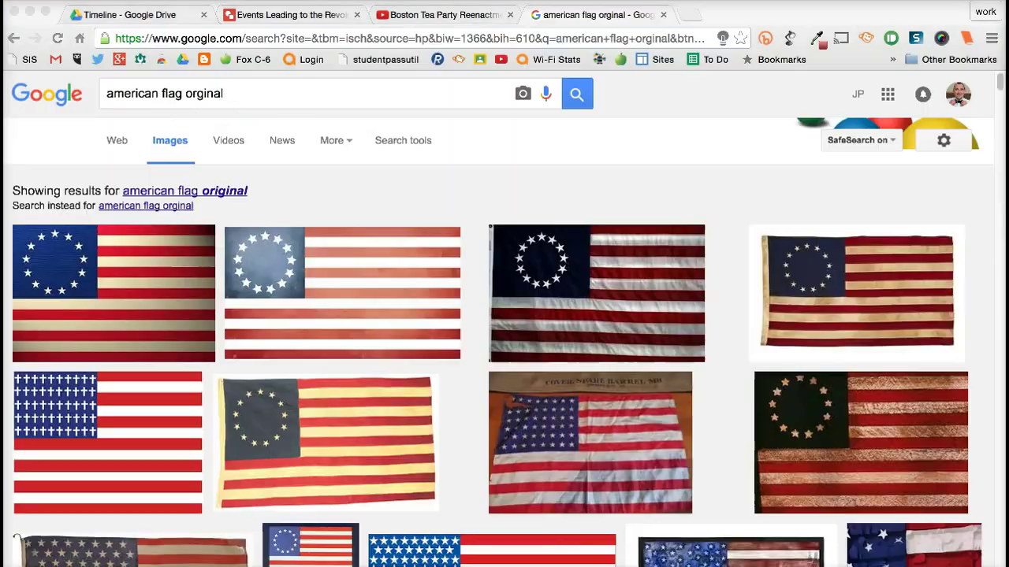
{"action": "scroll", "coordinate": [505, 316], "scroll_direction": "down", "scroll_amount": 3}
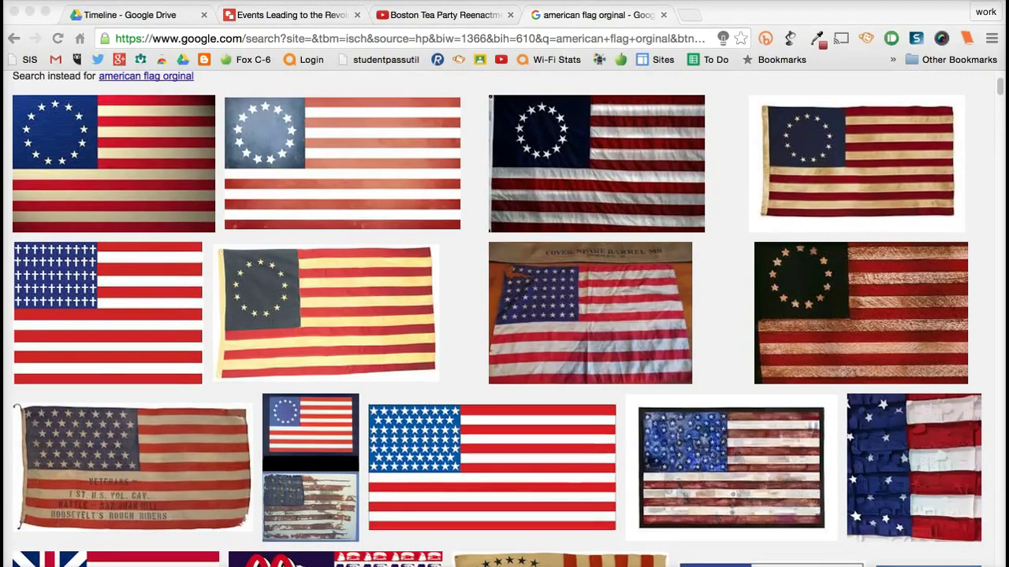
{"action": "left_click", "coordinate": [113, 164]}
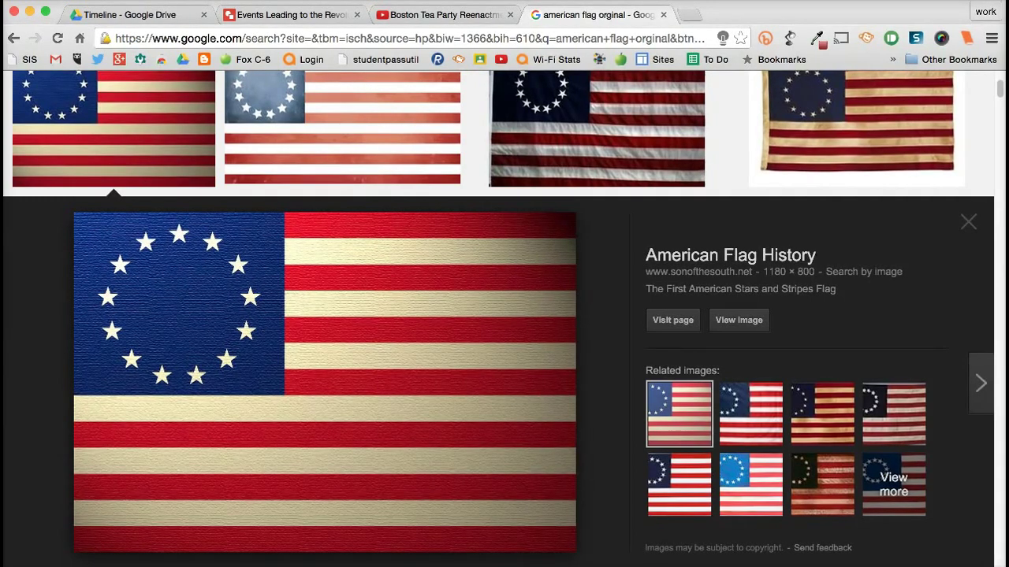
Step: Copy the full-size 13-star flag image and close the extra tabs
{"action": "left_click", "coordinate": [738, 320]}
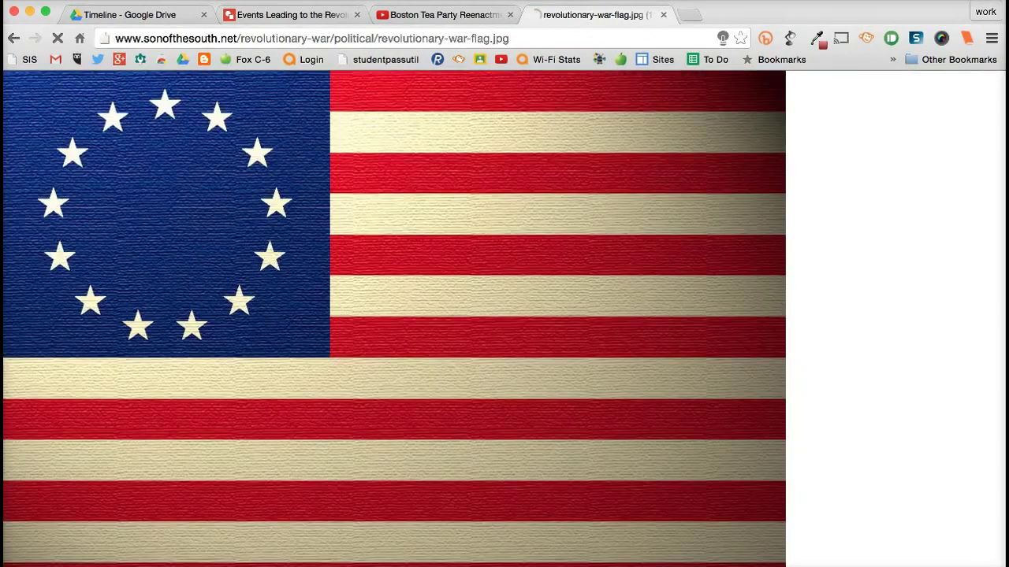
{"action": "right_click", "coordinate": [509, 304]}
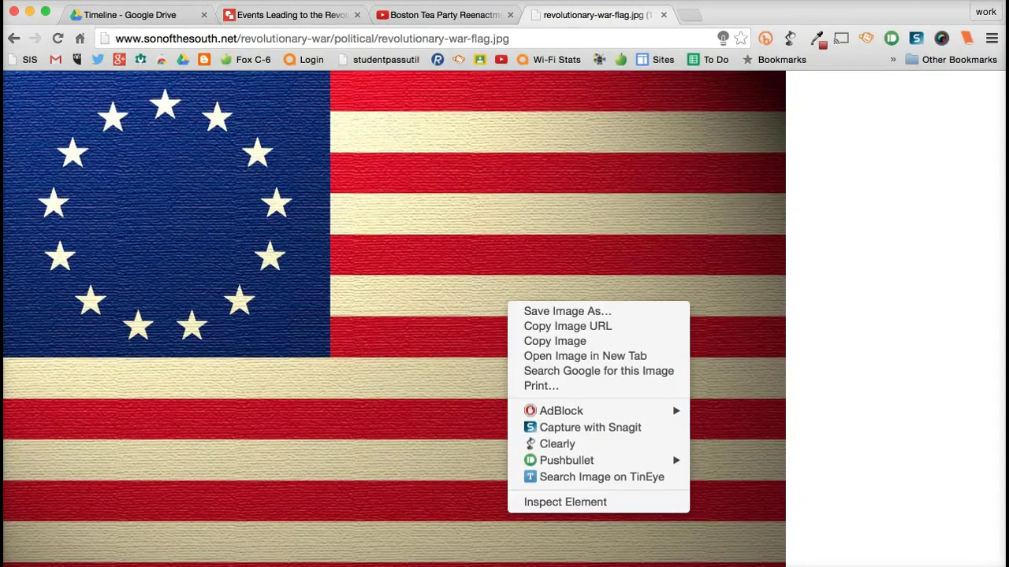
{"action": "left_click", "coordinate": [555, 342]}
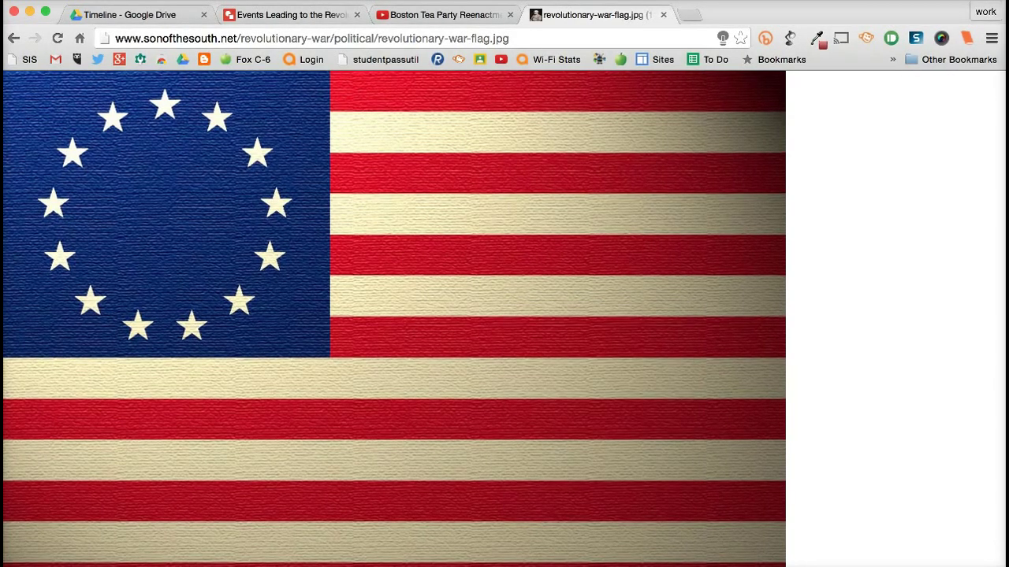
{"action": "key", "text": "super+w"}
{"action": "key", "text": "super+w"}
Step: Paste the flag image onto the canvas, centre it, and stretch it to fill the page
{"action": "right_click", "coordinate": [454, 249]}
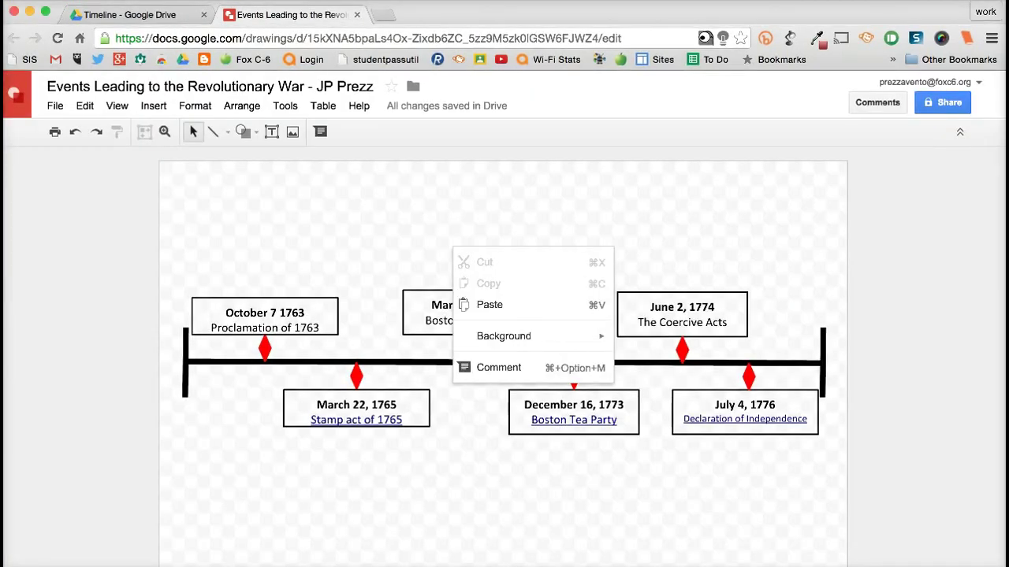
{"action": "left_click", "coordinate": [489, 304]}
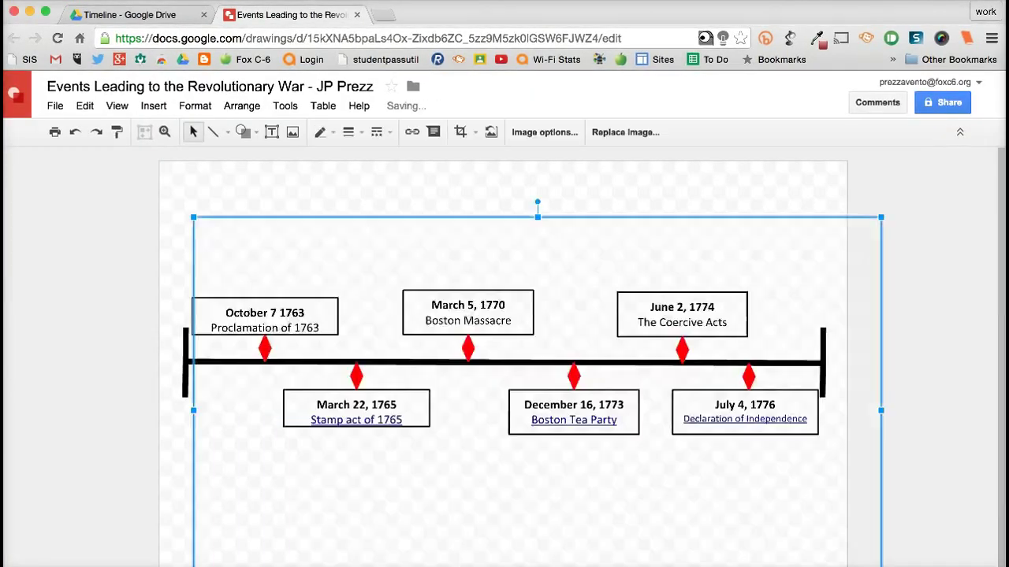
{"action": "left_click_drag", "start_coordinate": [537, 410], "coordinate": [503, 354]}
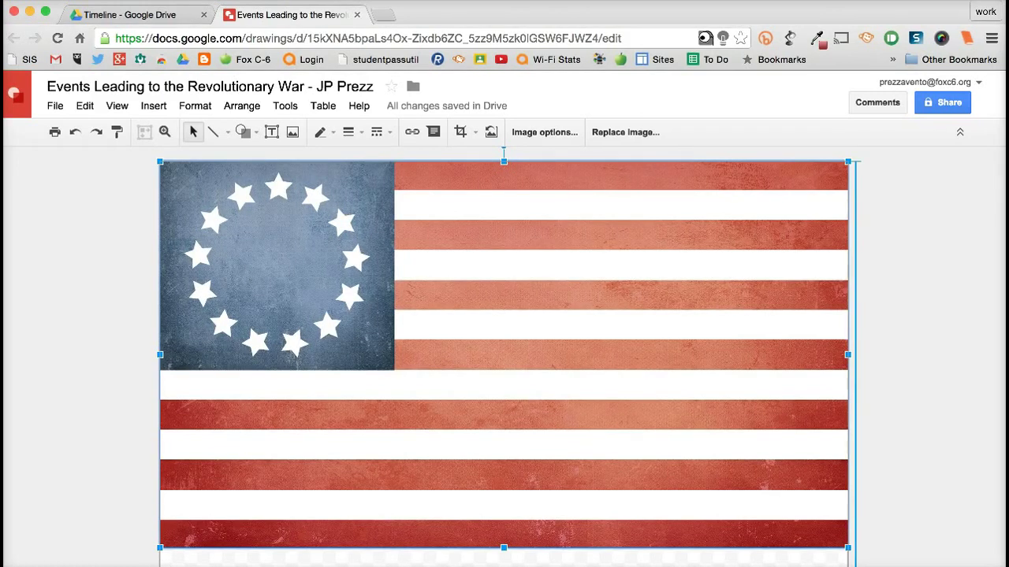
{"action": "left_click_drag", "start_coordinate": [503, 563], "coordinate": [503, 566]}
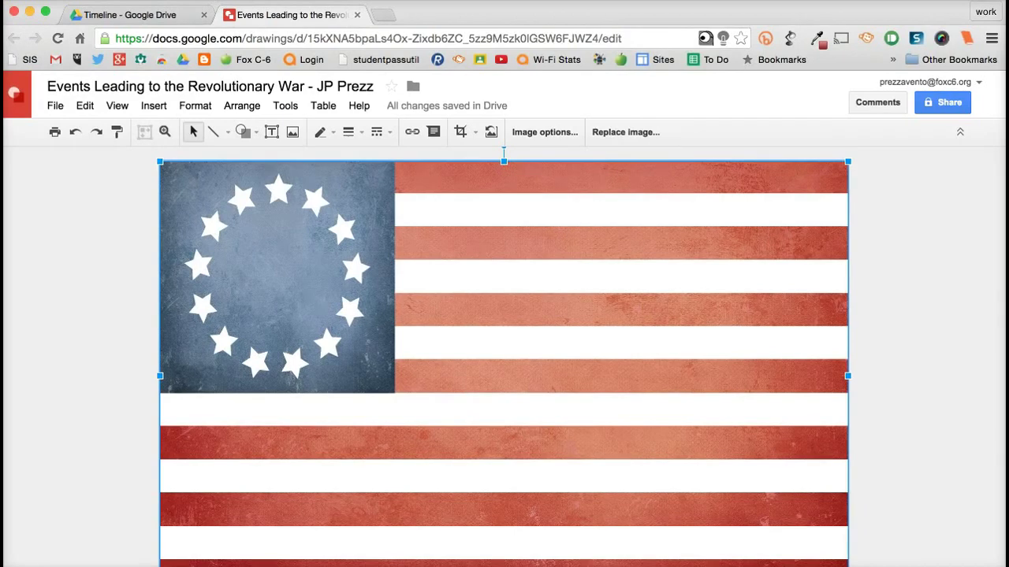
Step: Send the flag image to the back, behind the timeline and event boxes
{"action": "right_click", "coordinate": [500, 231]}
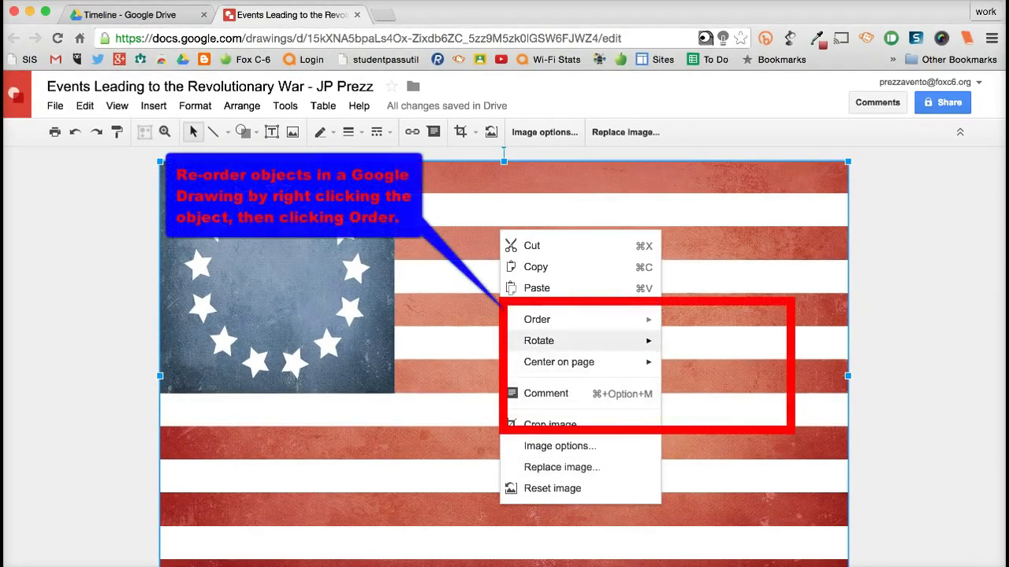
{"action": "mouse_move", "coordinate": [544, 319]}
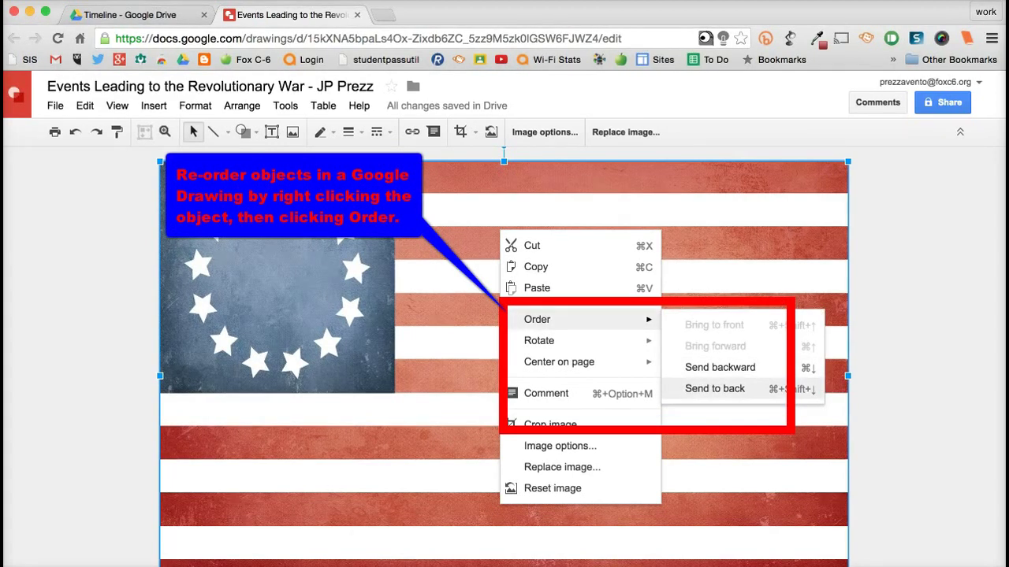
{"action": "left_click", "coordinate": [715, 388]}
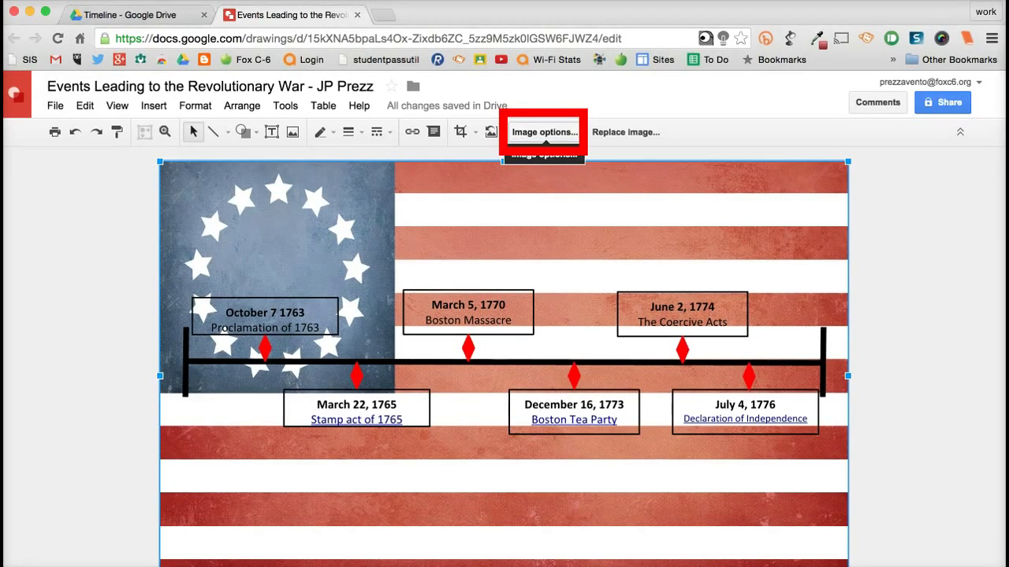
Step: Set the flag image to about 51% transparency and slightly raise its contrast and brightness
{"action": "left_click", "coordinate": [545, 132]}
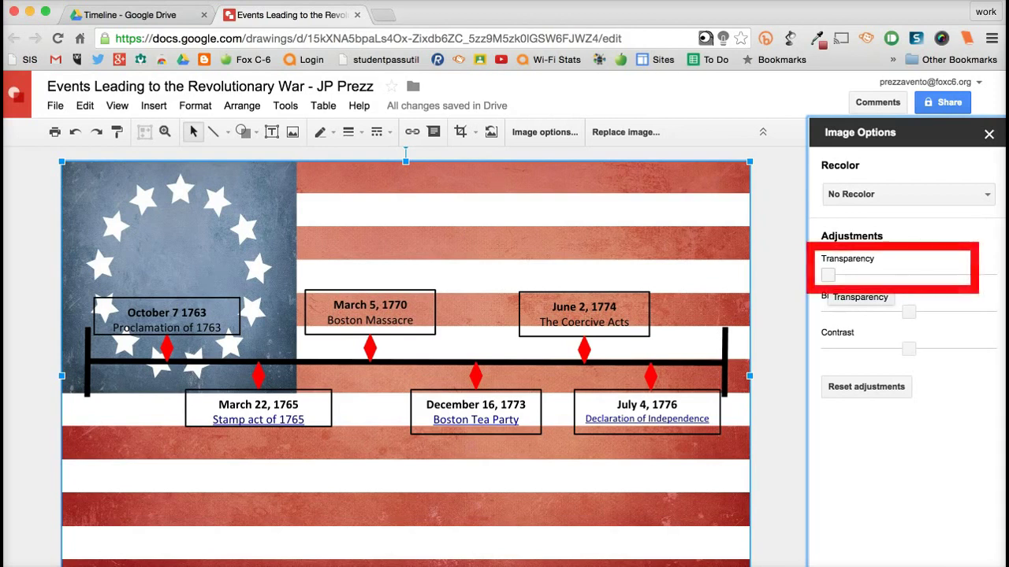
{"action": "left_click_drag", "start_coordinate": [827, 275], "coordinate": [896, 275]}
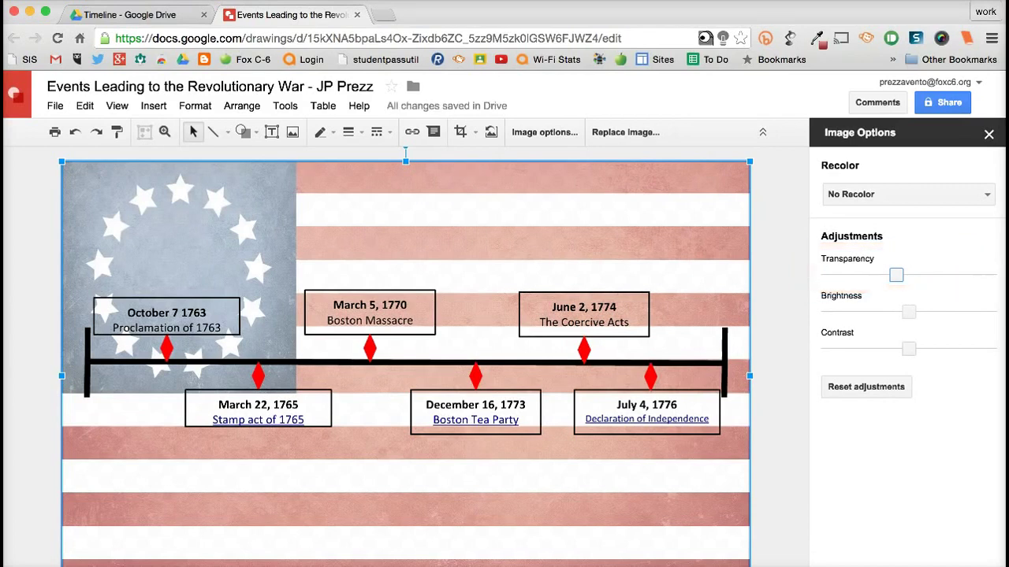
{"action": "left_click_drag", "start_coordinate": [909, 348], "coordinate": [953, 348]}
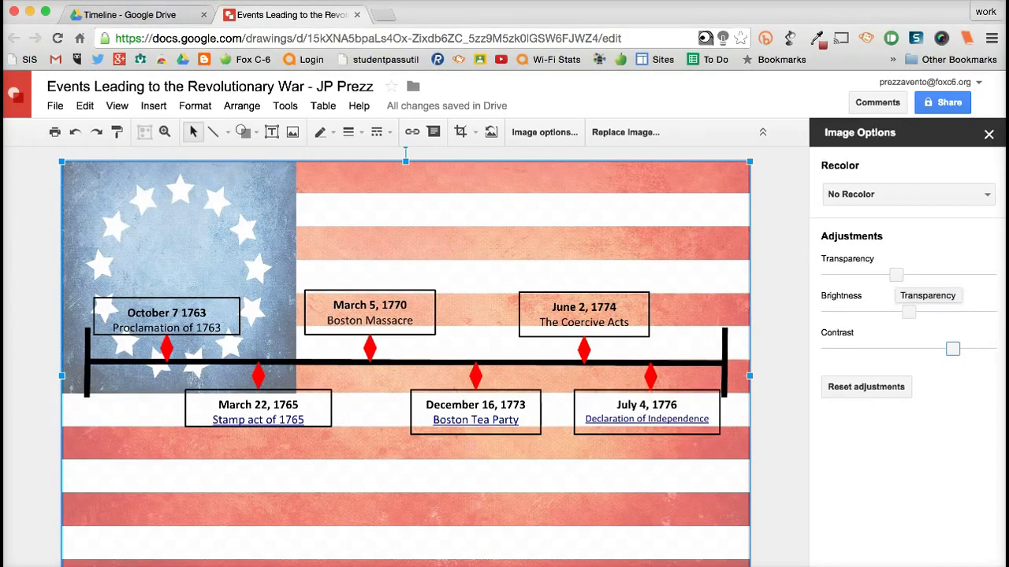
{"action": "mouse_move", "coordinate": [908, 312]}
{"action": "left_mouse_down"}
{"action": "mouse_move", "coordinate": [926, 312]}
{"action": "mouse_move", "coordinate": [907, 312]}
{"action": "left_mouse_up"}
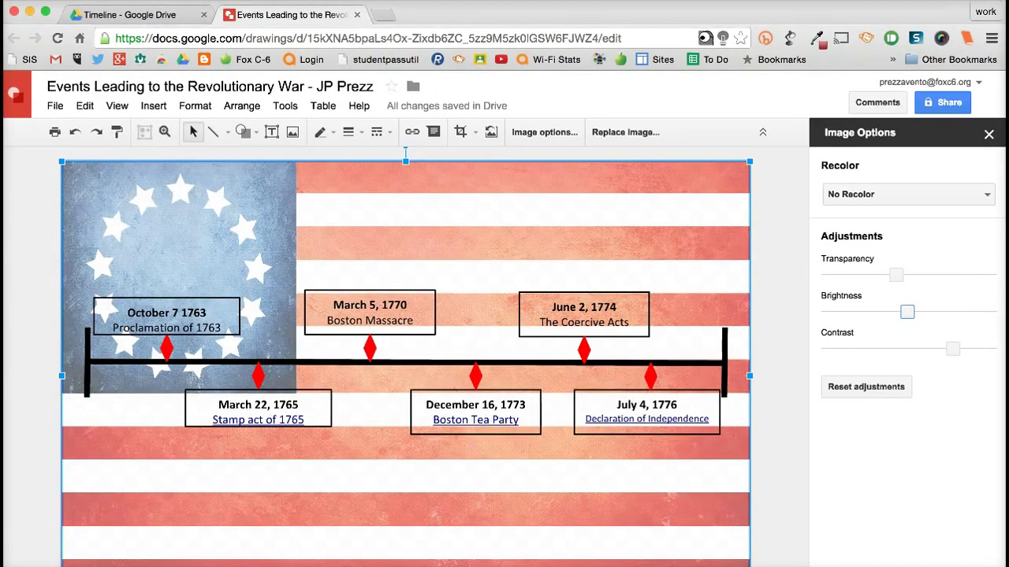
{"action": "left_click", "coordinate": [988, 134]}
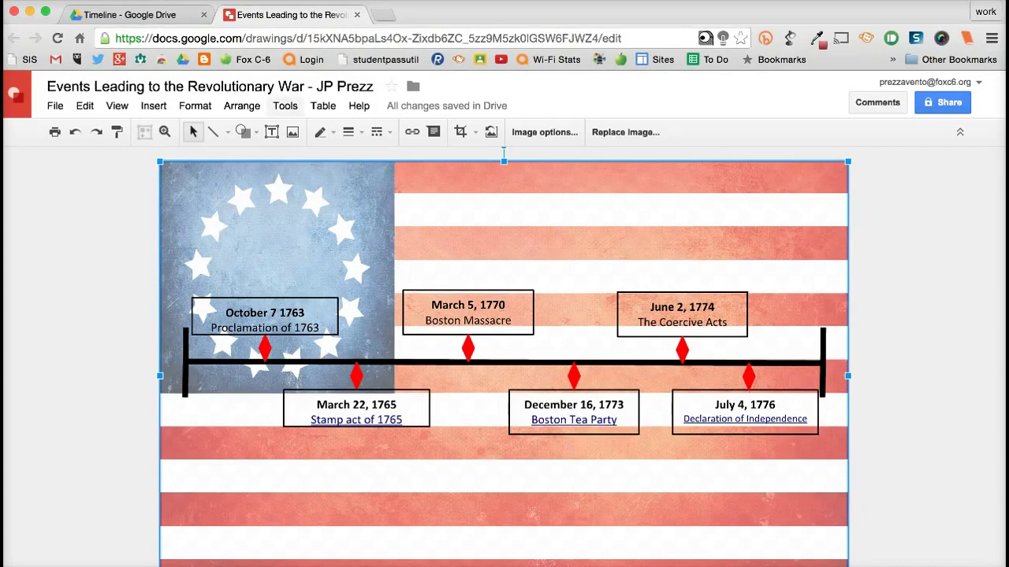
Step: Draw a wide text box across the flag's top stripes and begin typing the title with 'E'
{"action": "left_click", "coordinate": [272, 131]}
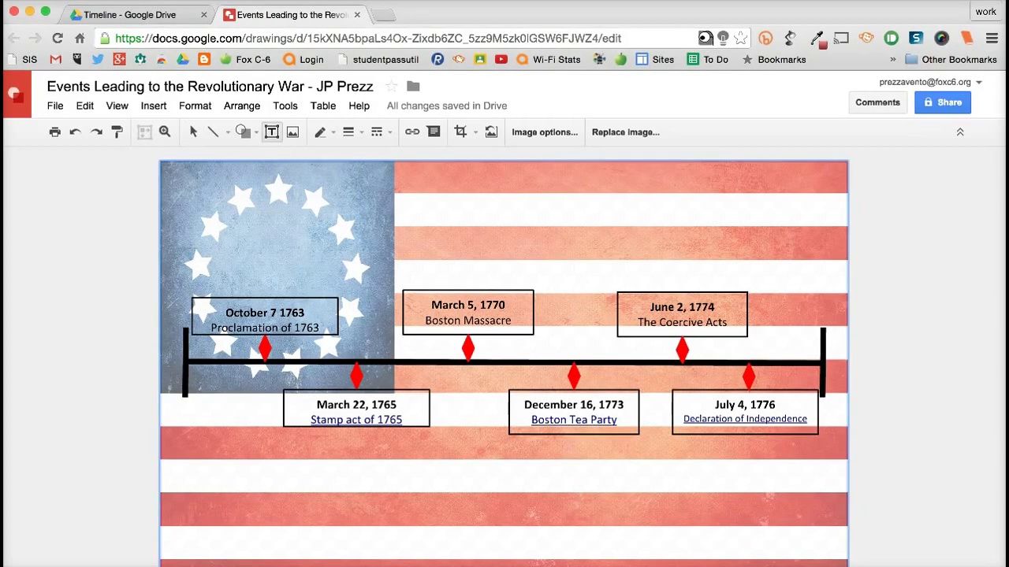
{"action": "left_click_drag", "start_coordinate": [172, 187], "coordinate": [827, 268]}
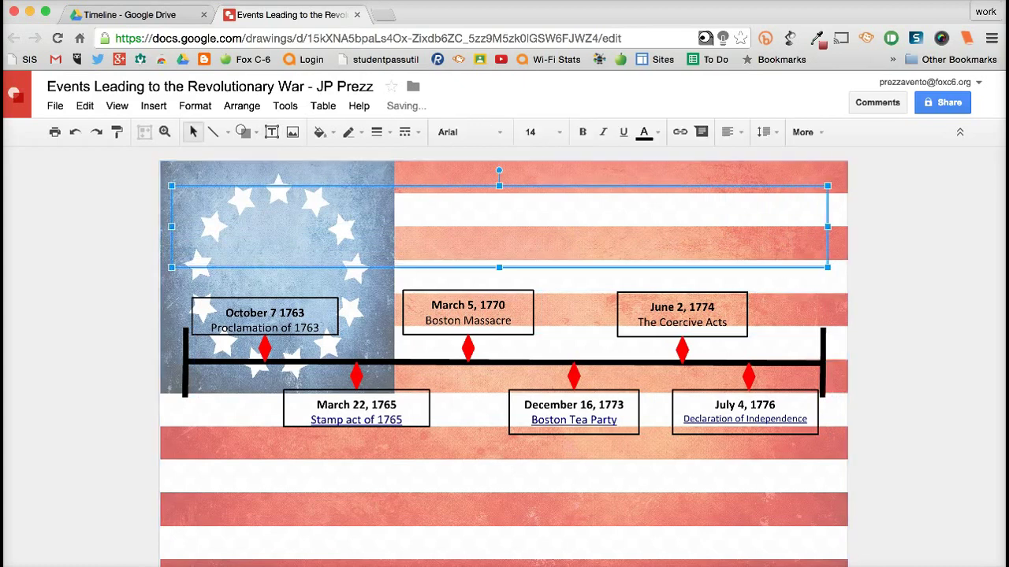
{"action": "type", "text": "E"}
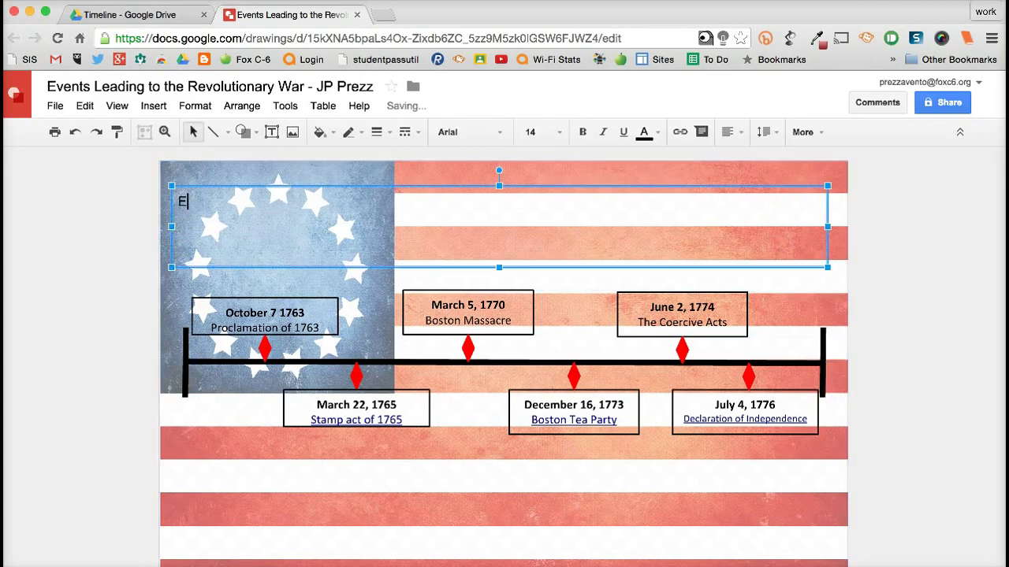